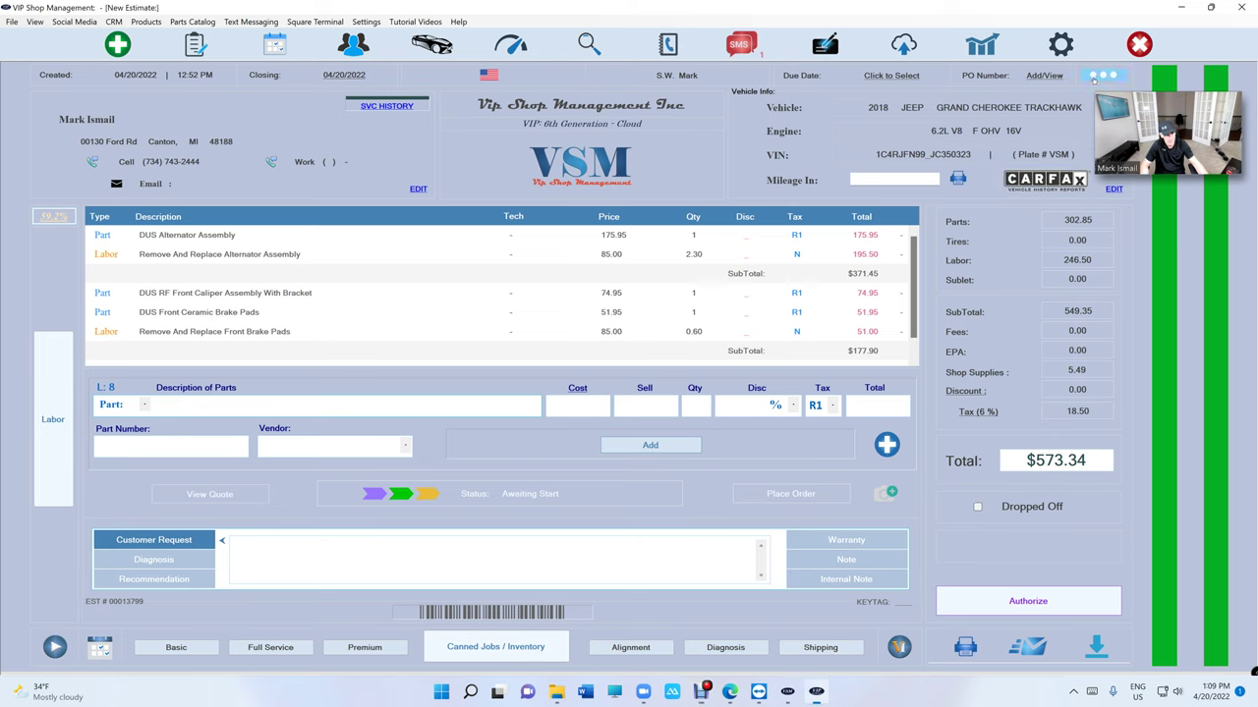
- Delete all existing parts and labor lines from the estimate
left_click(1102, 75)
left_click(1071, 110)
left_click(721, 359)
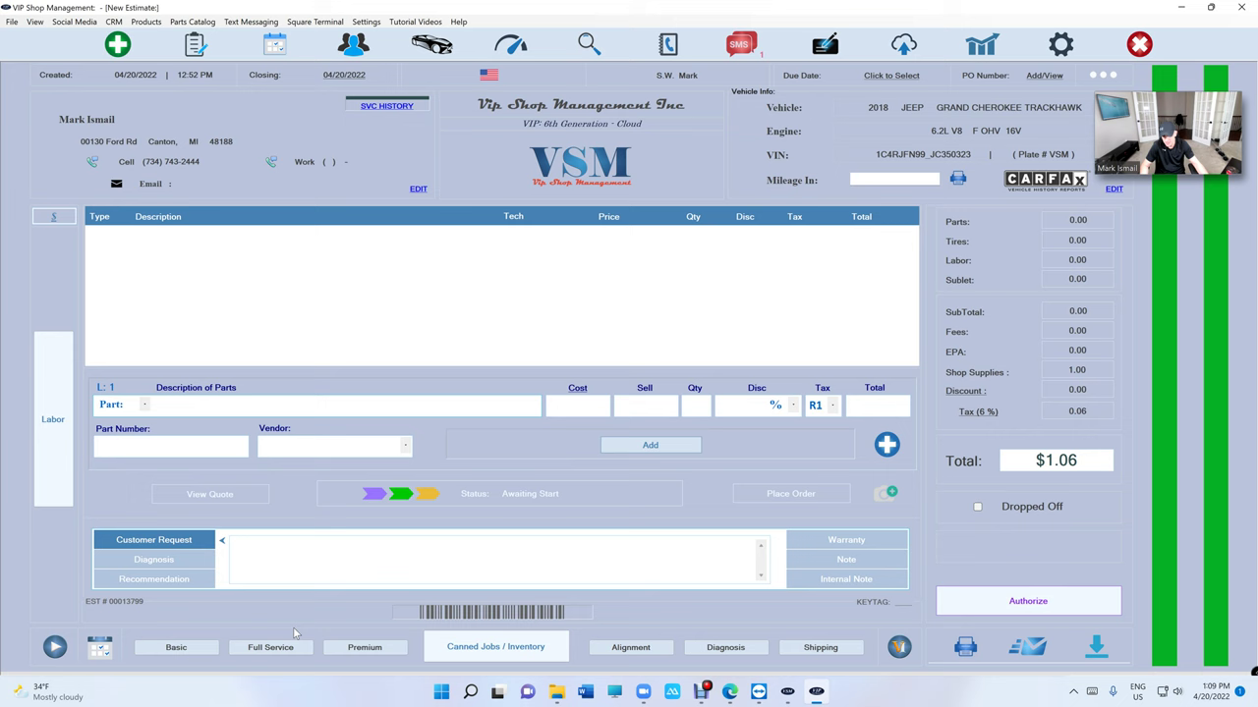
- Add a basic oil change, wheel alignment and $95 diagnosis fee, totalling $212.08
left_click(177, 648)
left_click(630, 647)
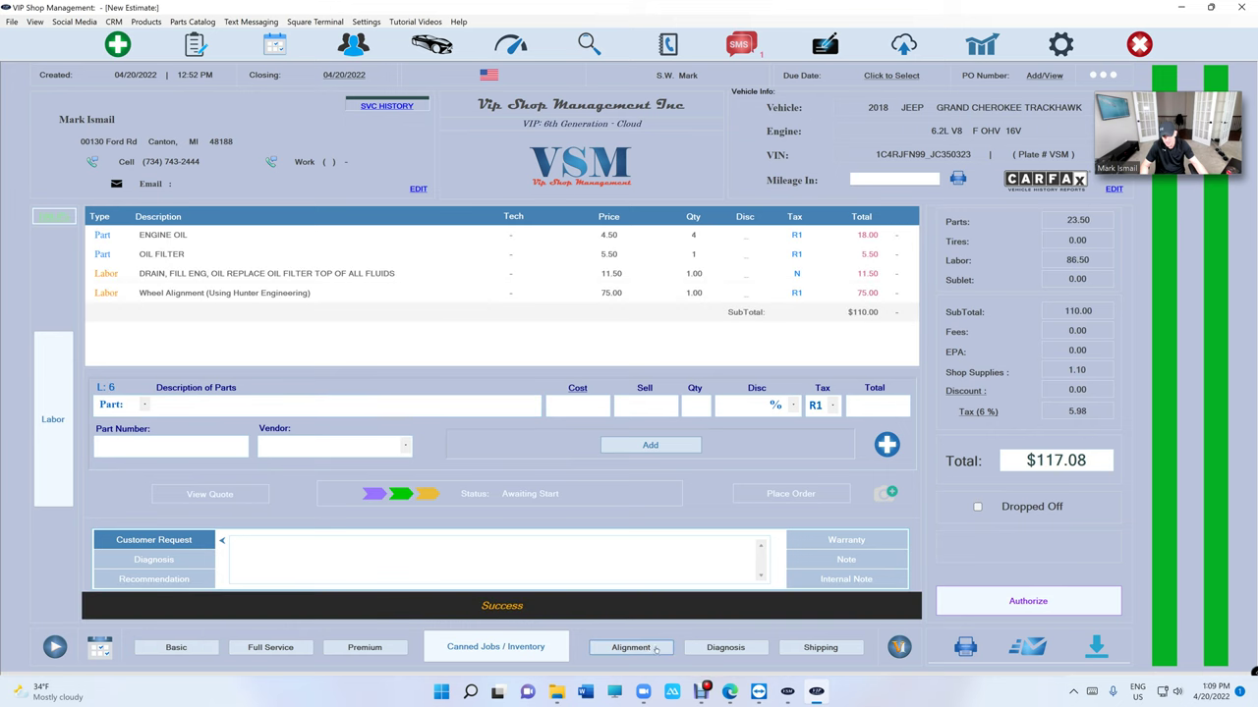
left_click(725, 648)
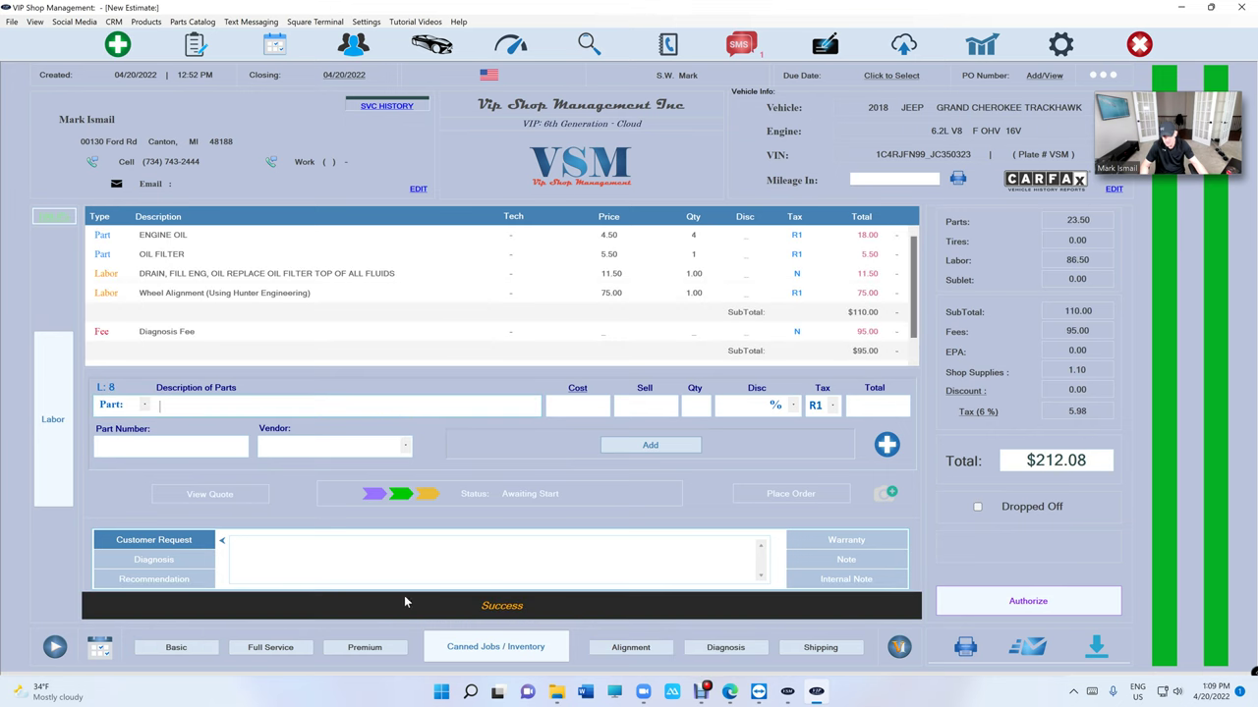
- Add the alternator replacement (2.3 h labor) and RF front caliper canned jobs, reaching $678.26
left_click(495, 647)
left_click(417, 238)
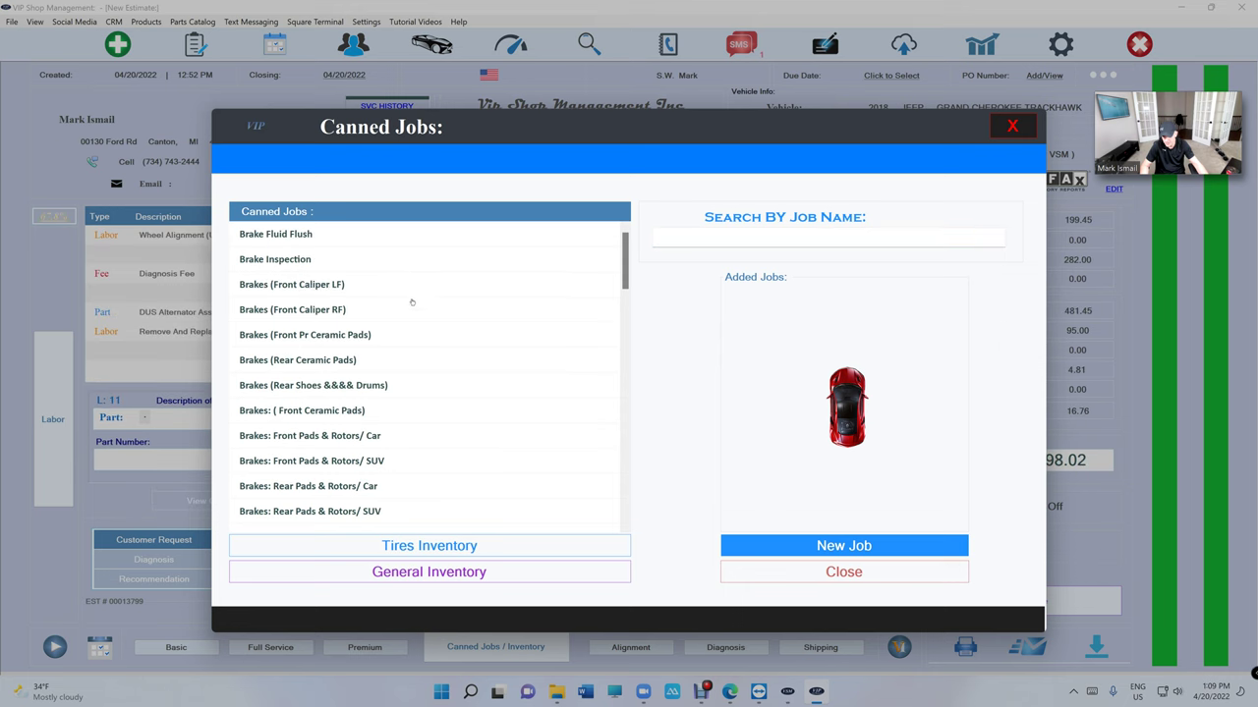
left_click(745, 574)
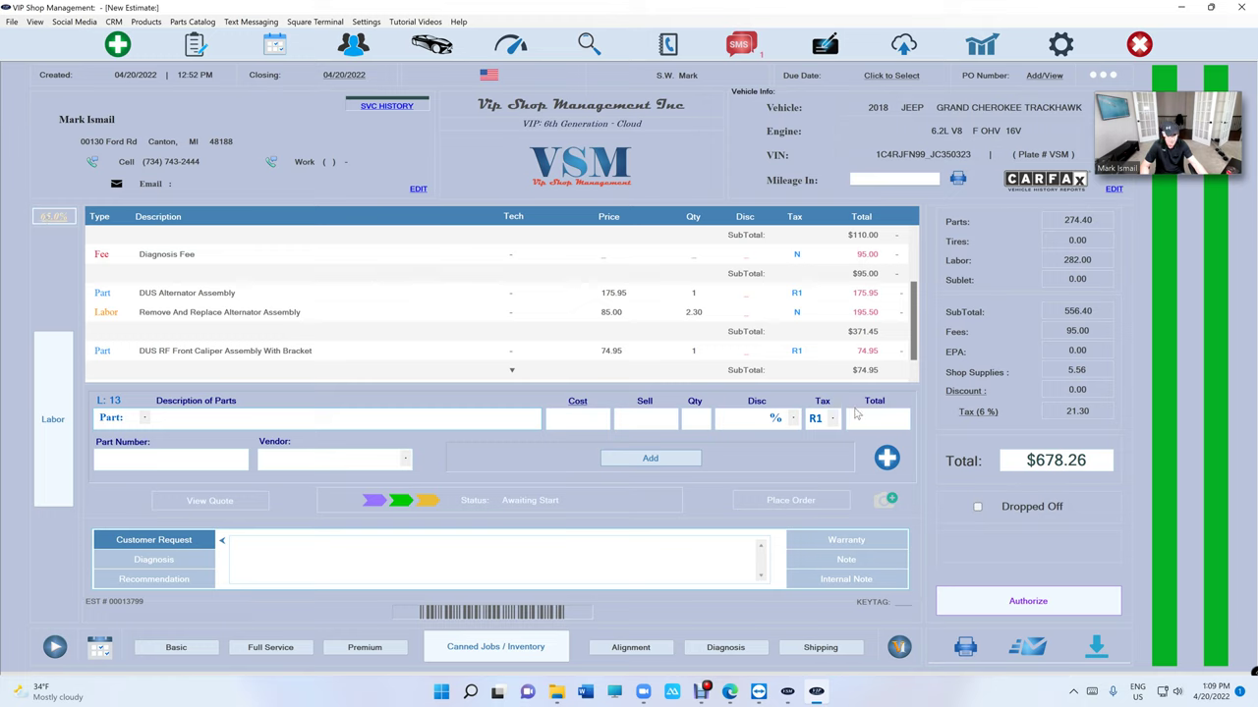
- Clear all parts and labor lines from the estimate
left_click(1102, 77)
key("Escape")
left_click(1101, 76)
left_click(1069, 130)
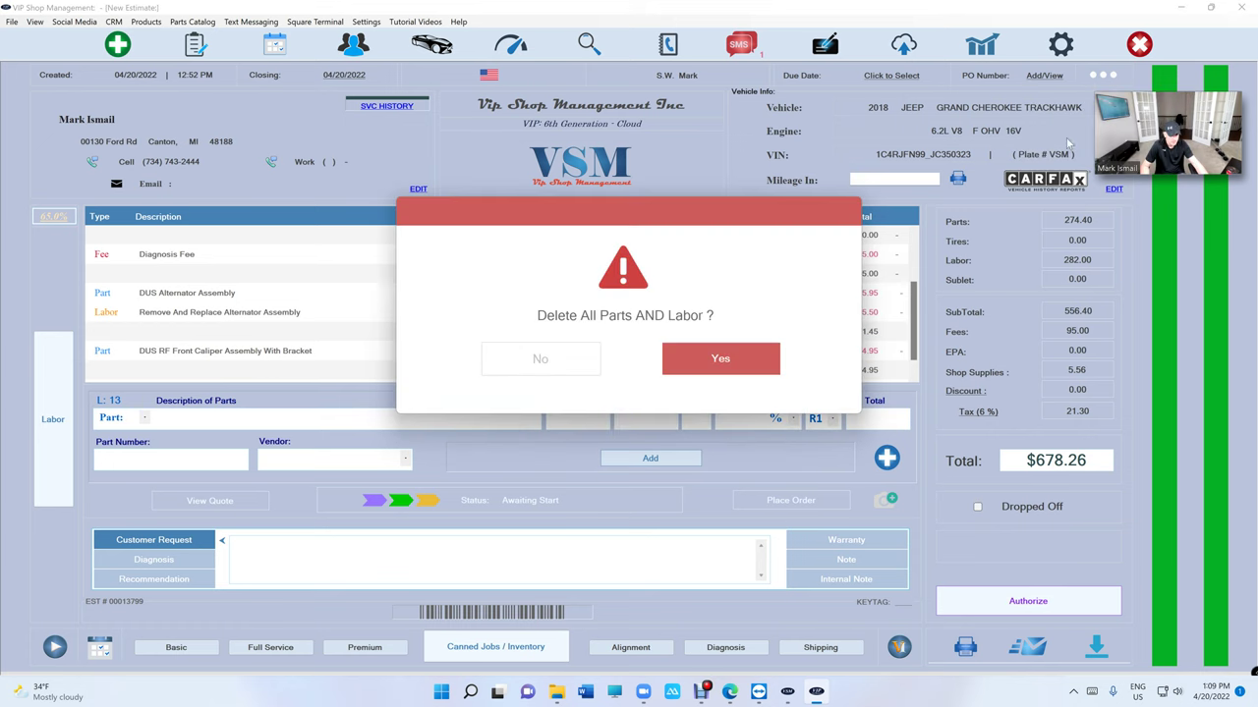
left_click(747, 359)
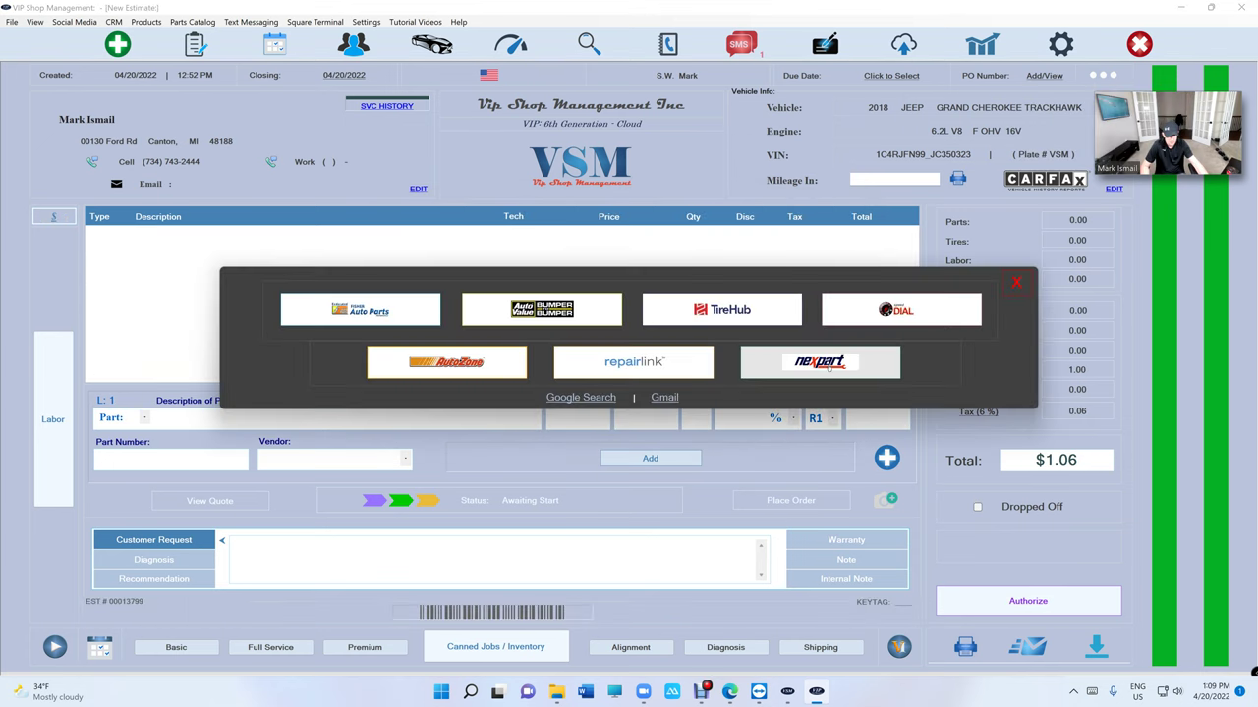
- Add four 225/60R16 Firestone Weathergrip tires from TireHub with mounting and tire fees, totalling $847.54
left_click(739, 312)
type("22")
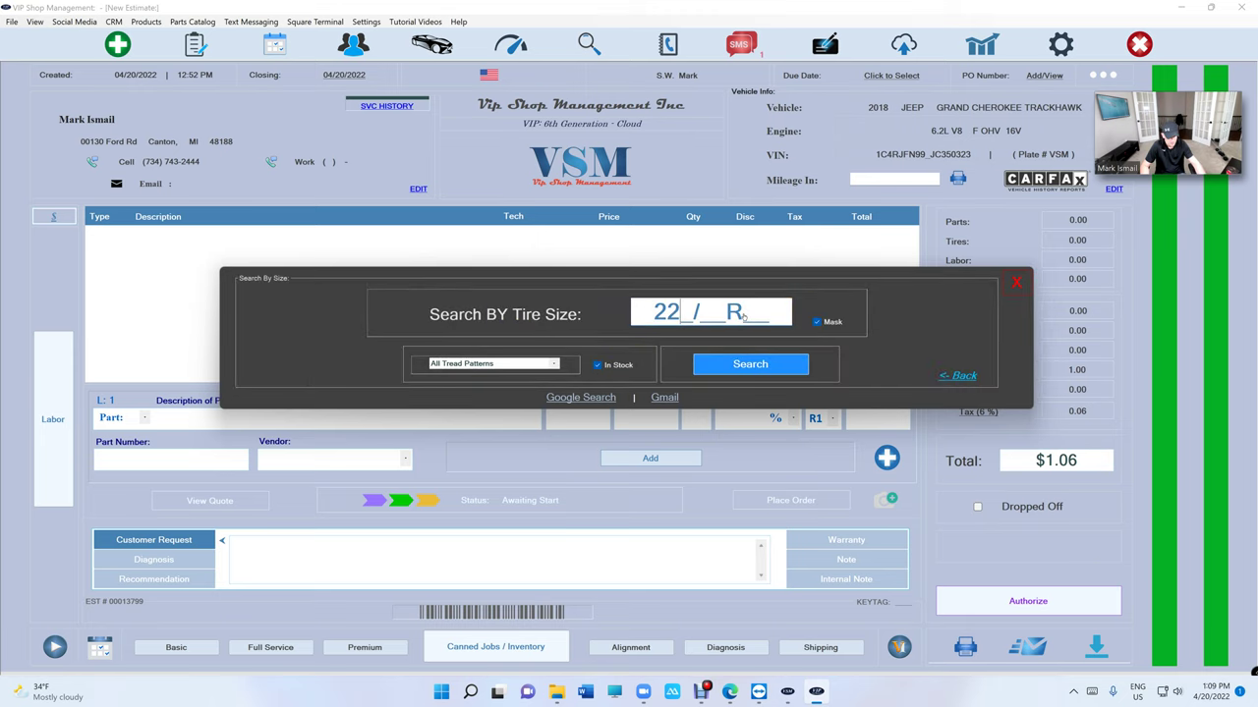
type("5/60R16")
left_click(749, 363)
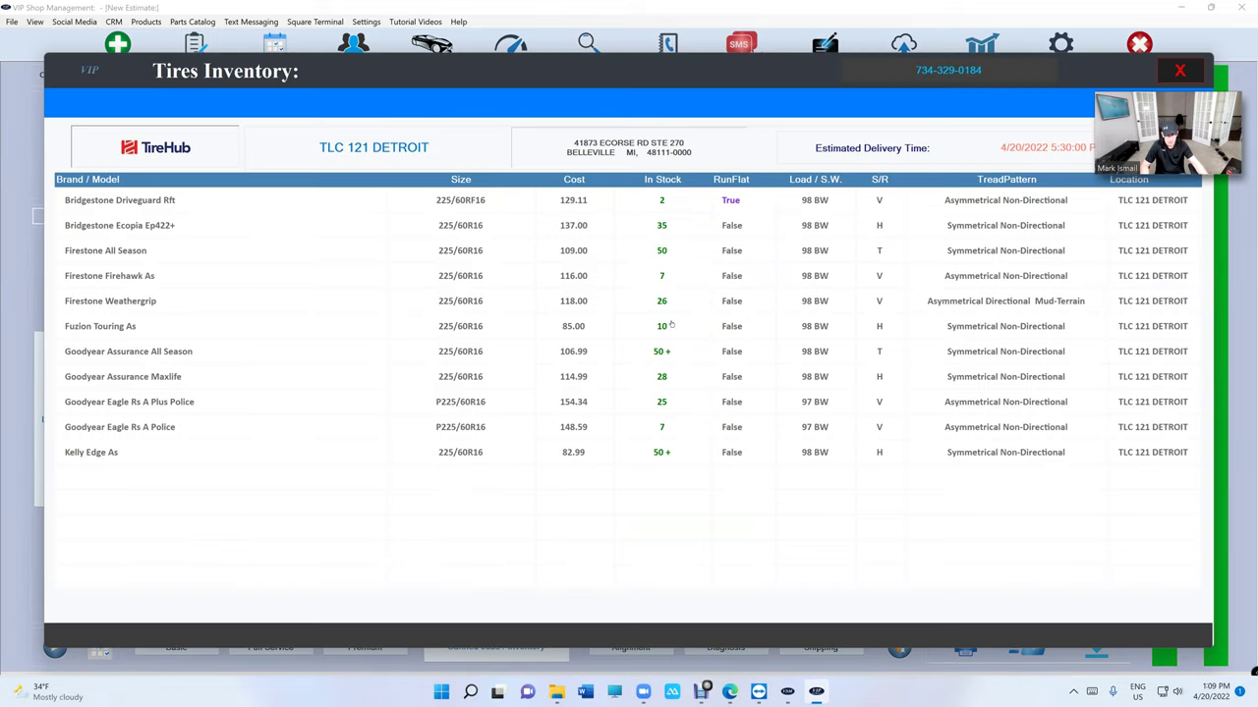
left_click(665, 303)
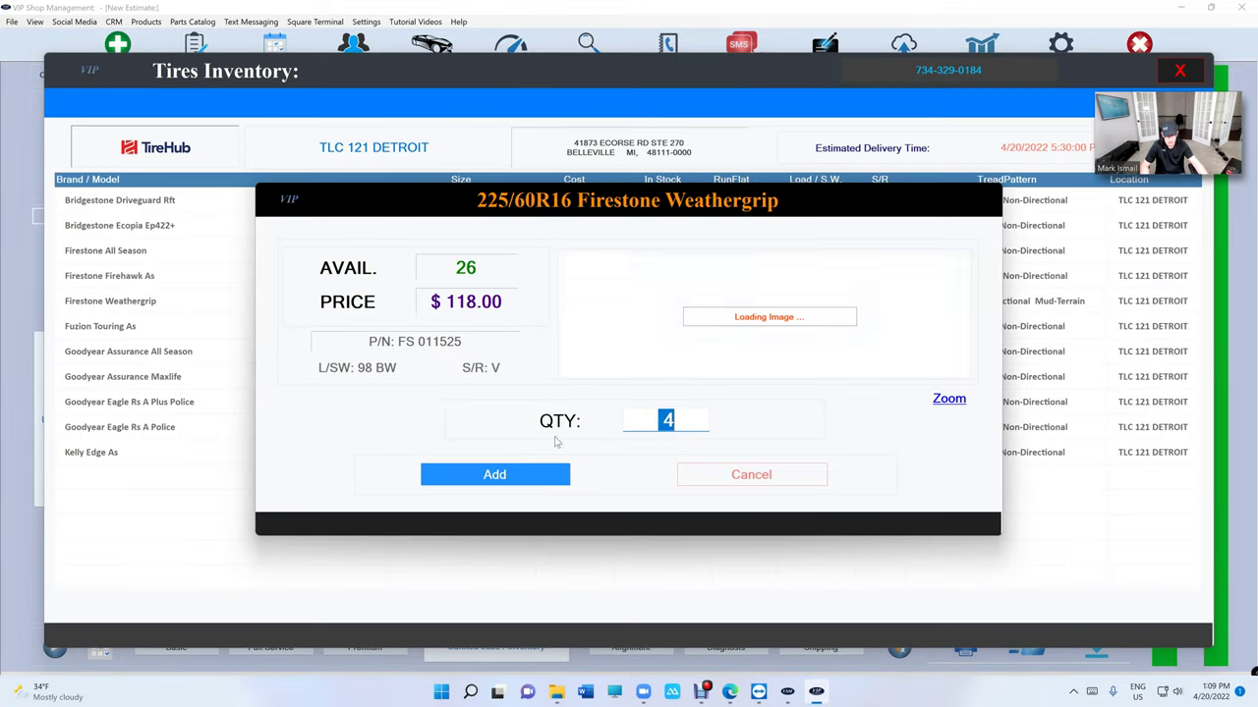
left_click(495, 474)
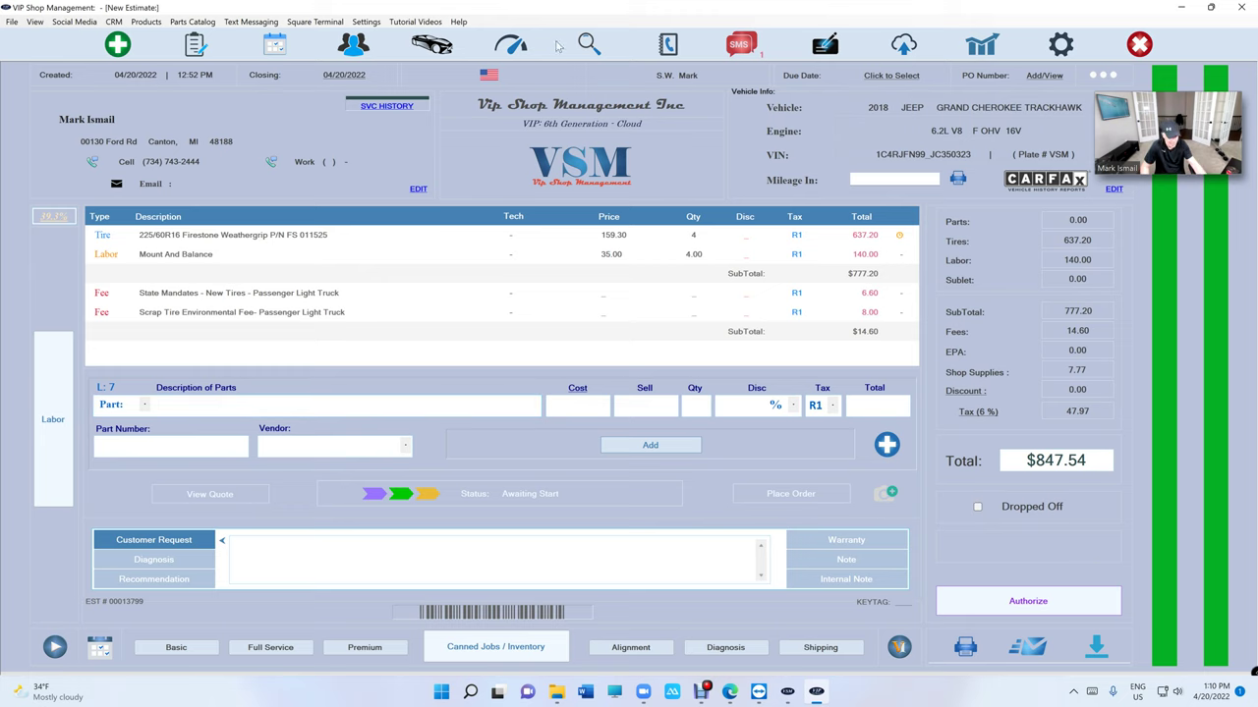
- Enter the reports passcode, view the March 2022 monthly report, then close it
left_click(982, 46)
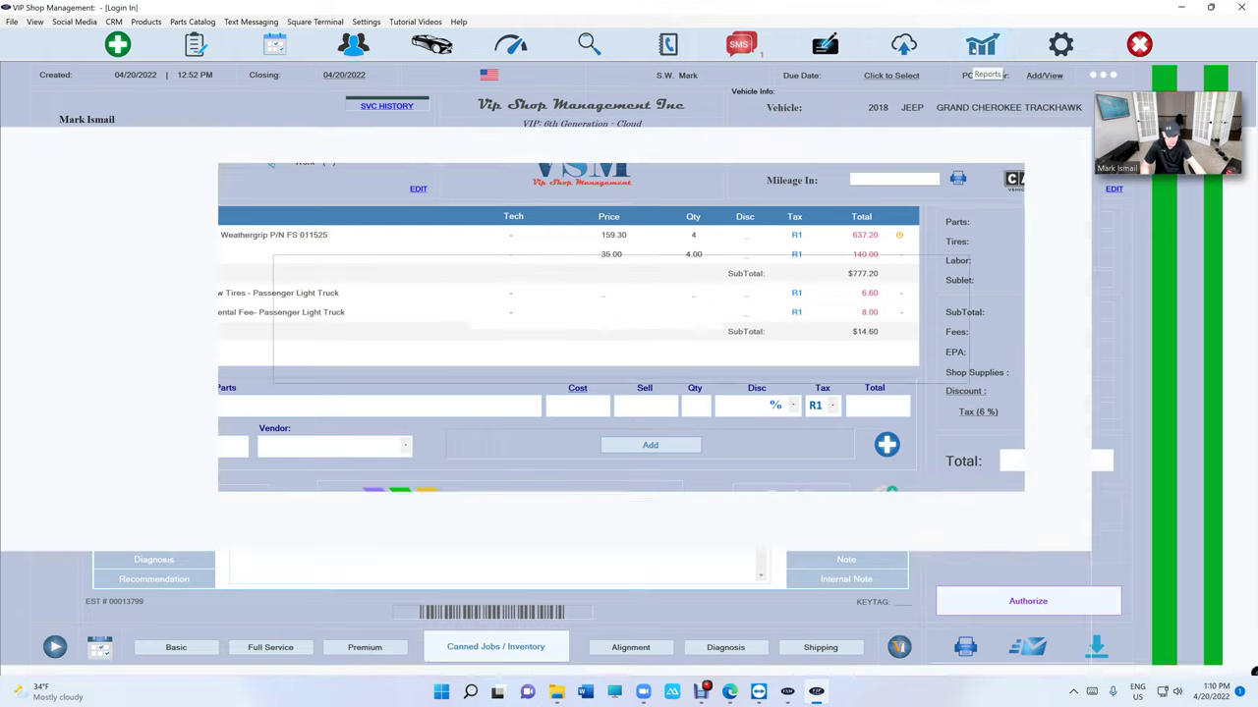
type("1234")
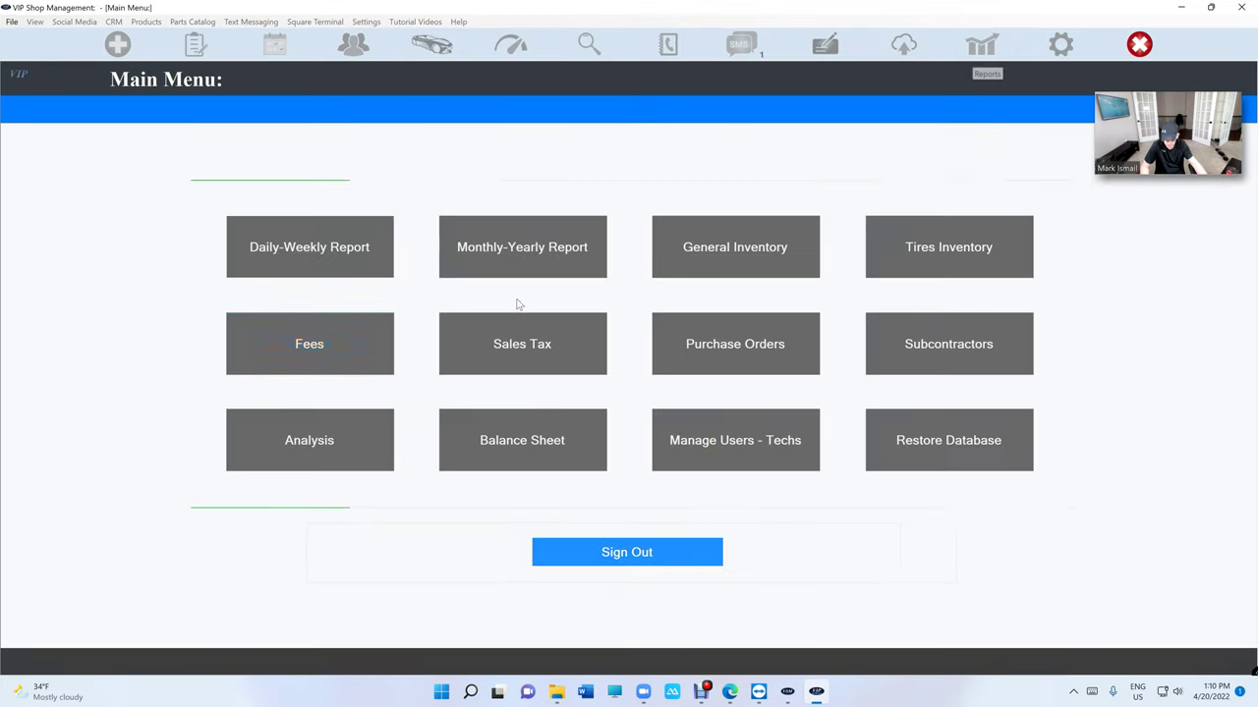
left_click(309, 257)
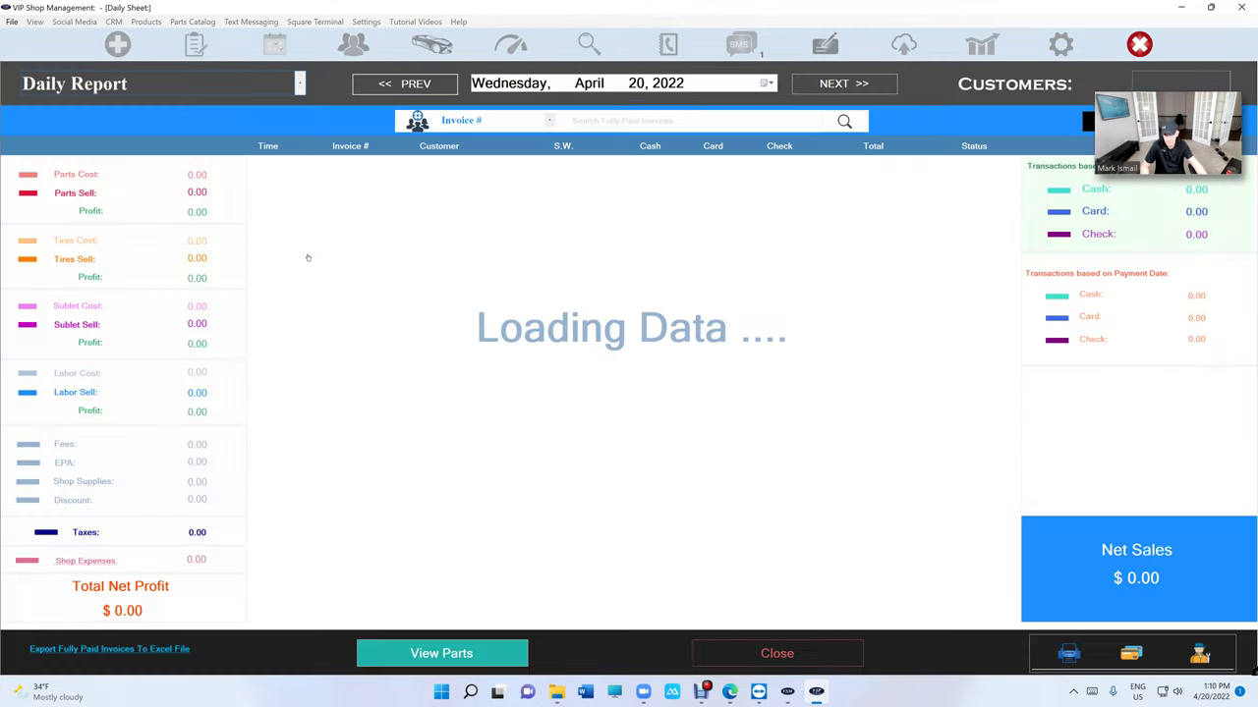
left_click(186, 87)
left_click(190, 152)
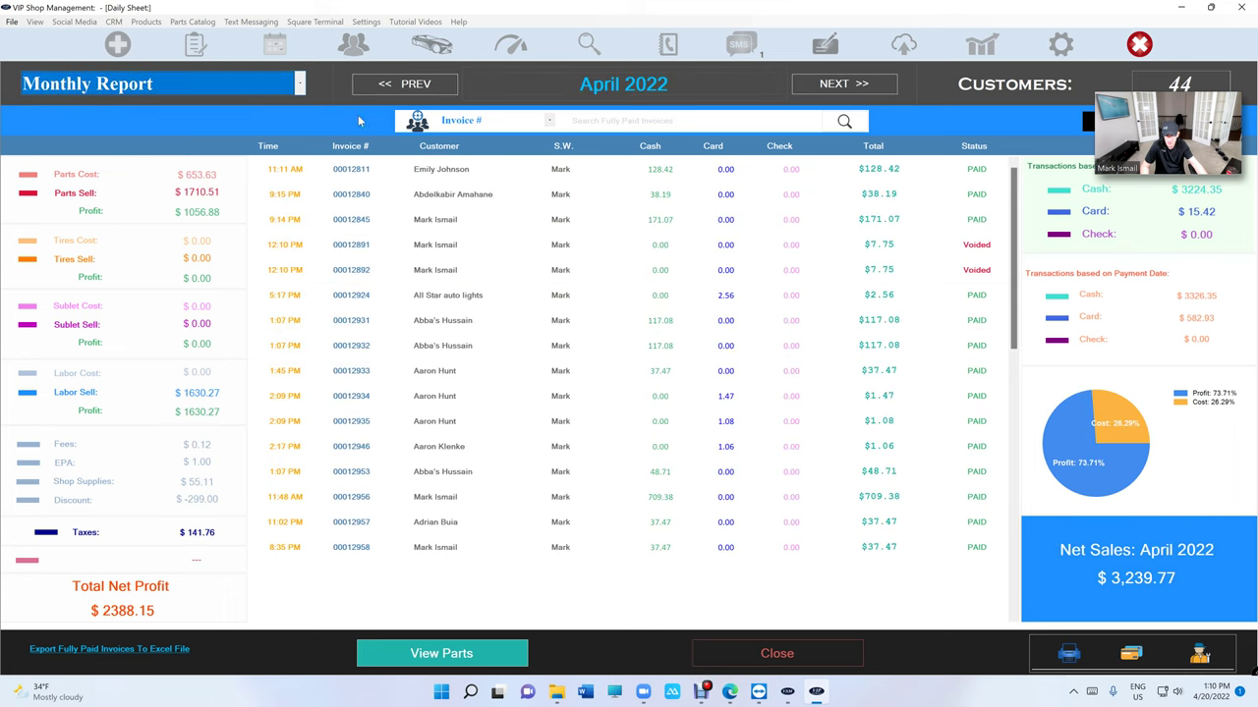
left_click(393, 87)
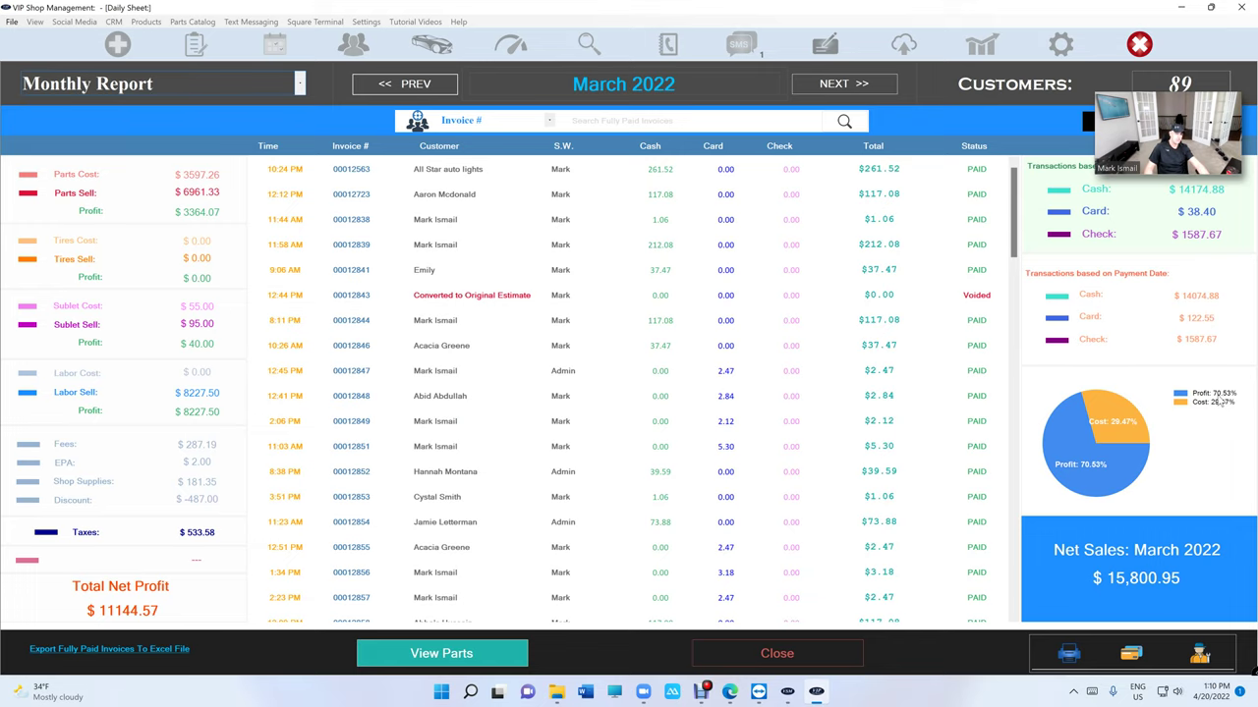
left_click(756, 666)
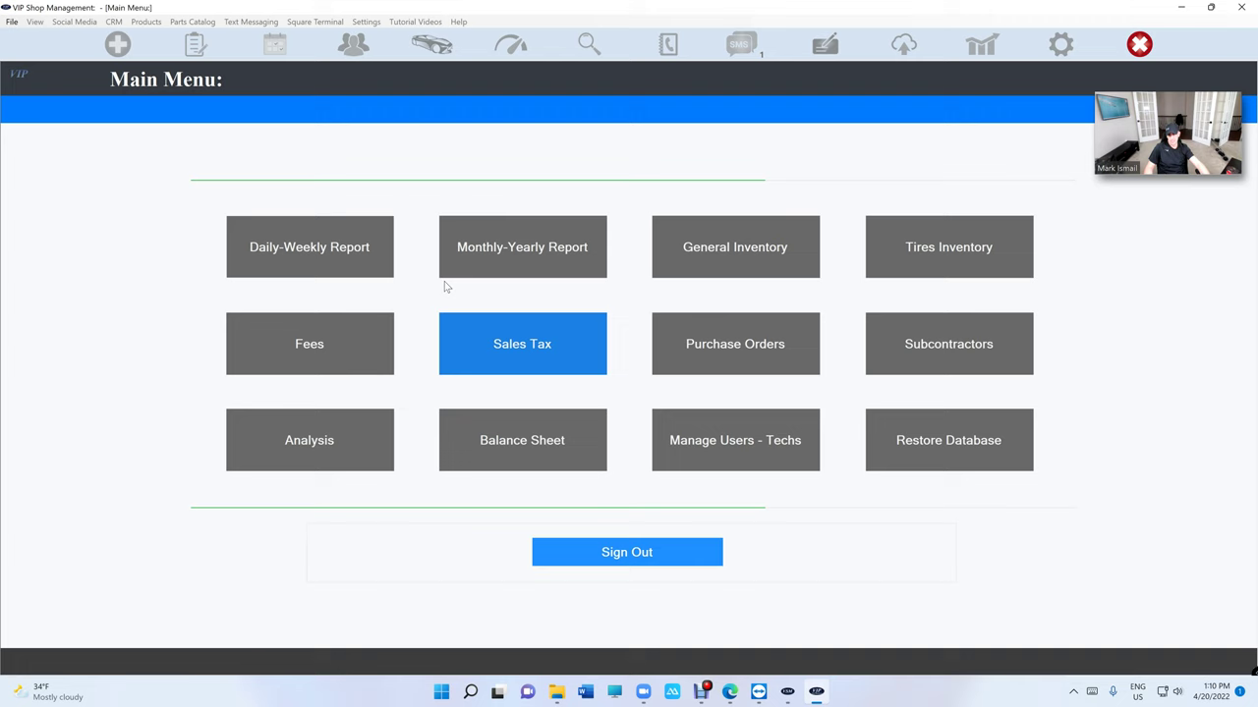
- Return to WorkFlow and reopen the $847.54 Jeep Grand Cherokee Trackhawk estimate
left_click(195, 45)
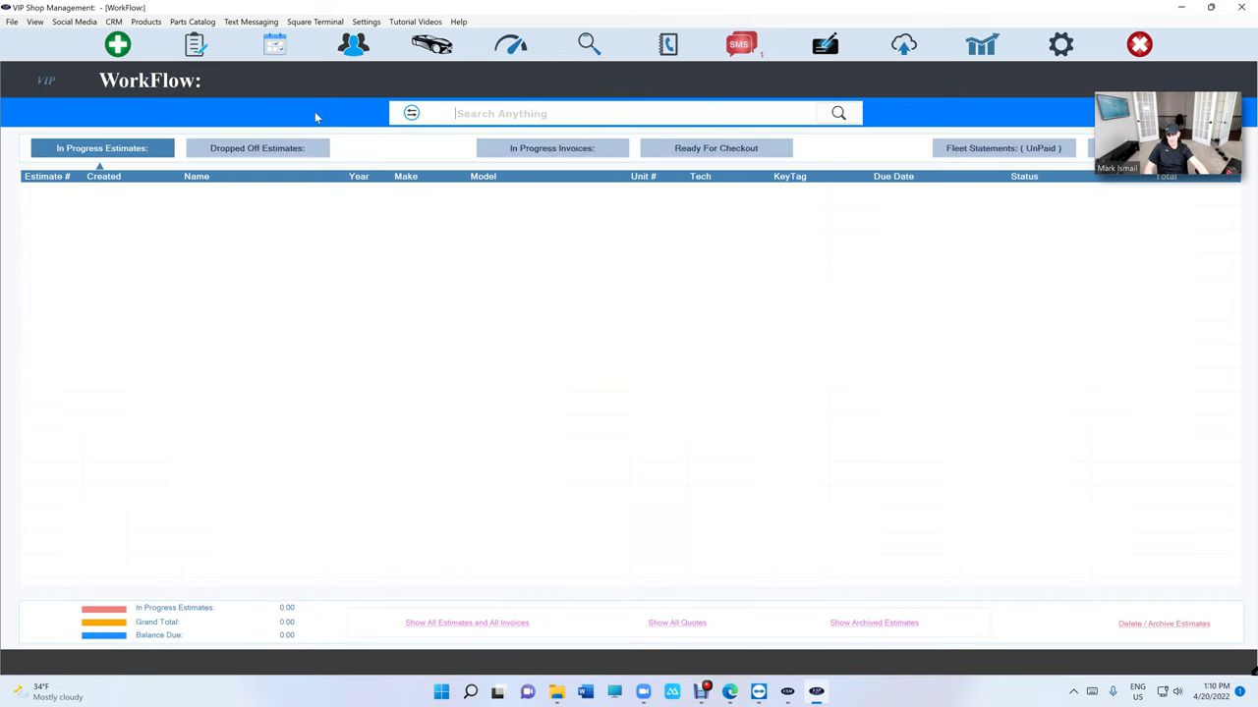
double_click(335, 197)
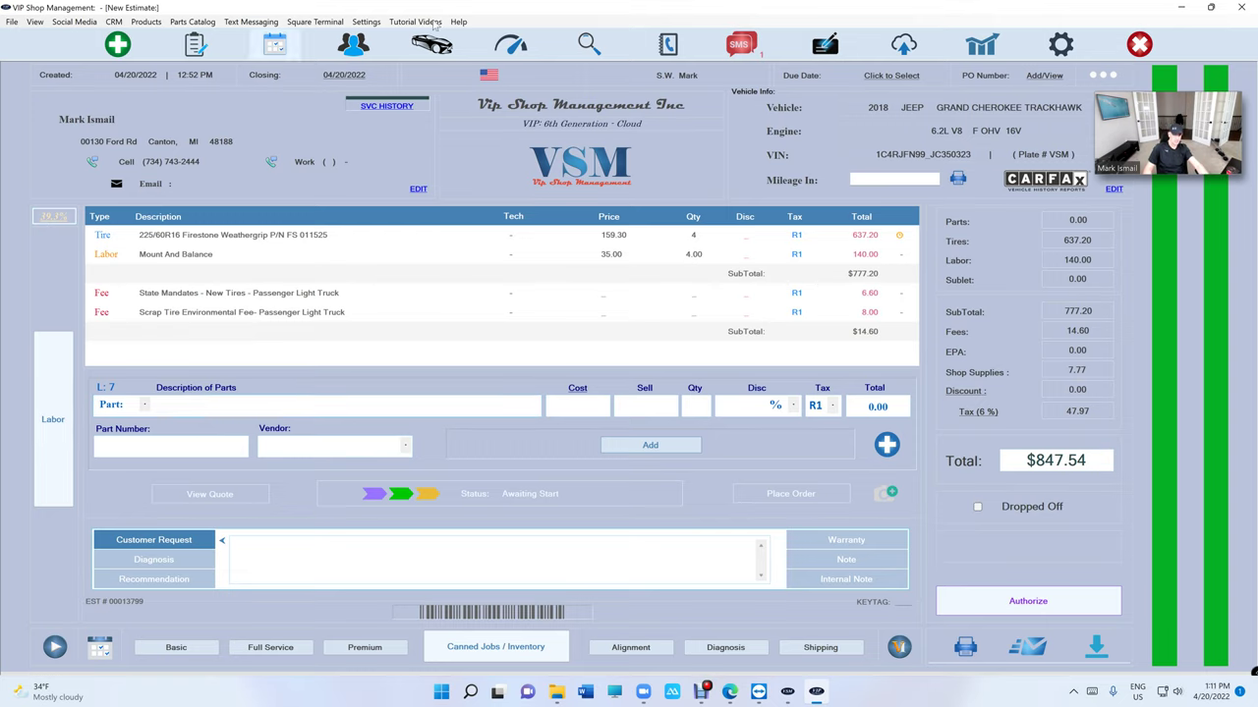
- Enter the reports passcode and bring up the March 2022 monthly report showing $15,800.95 net sales
left_click(972, 47)
type("1")
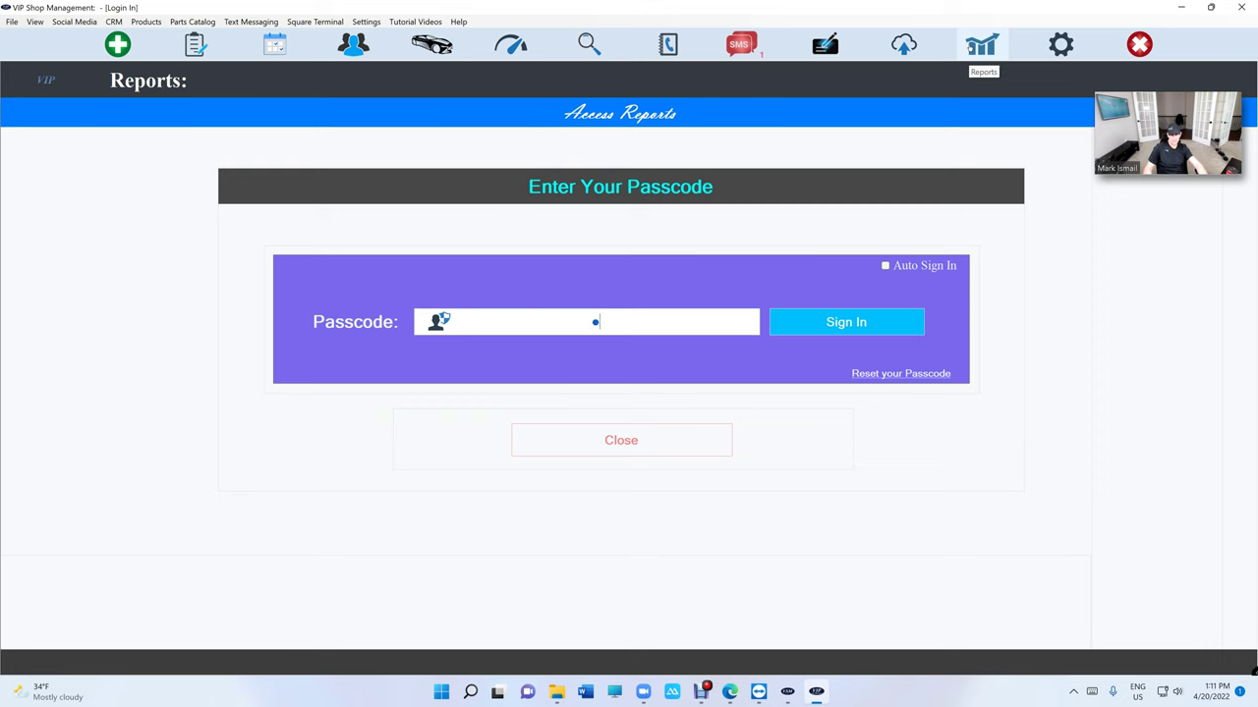
type("234")
left_click(320, 231)
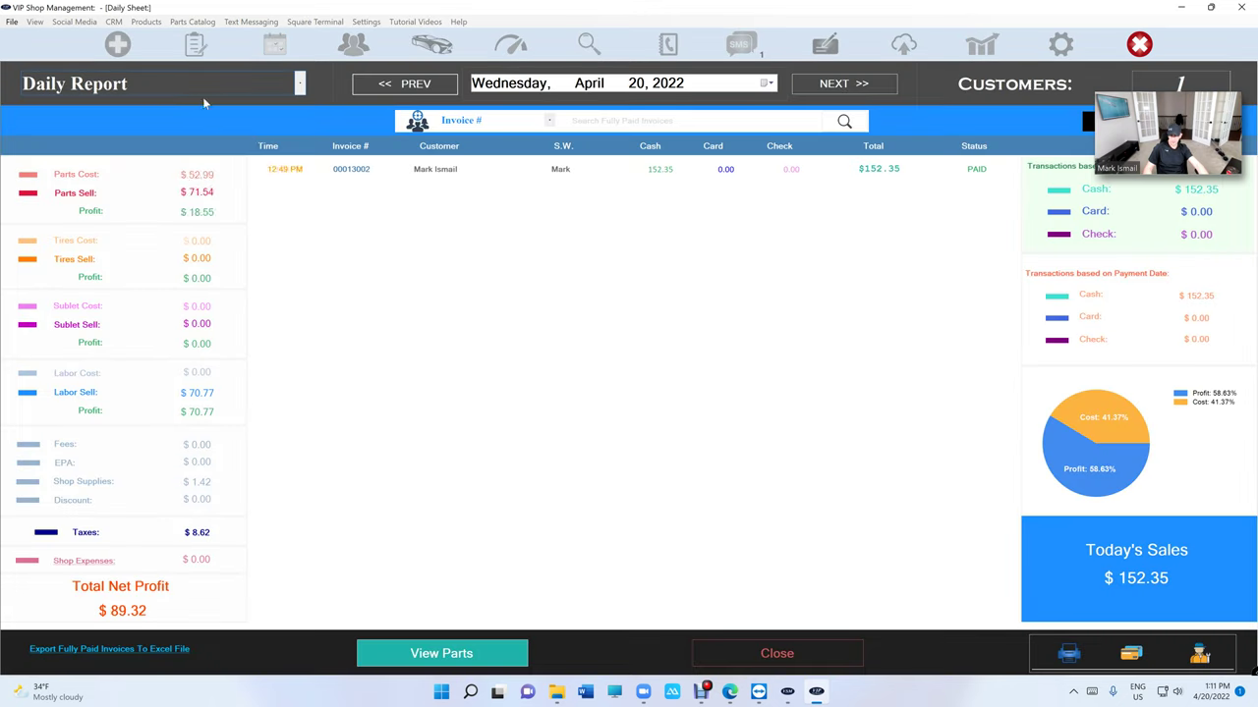
left_click(202, 92)
left_click(196, 151)
left_click(393, 91)
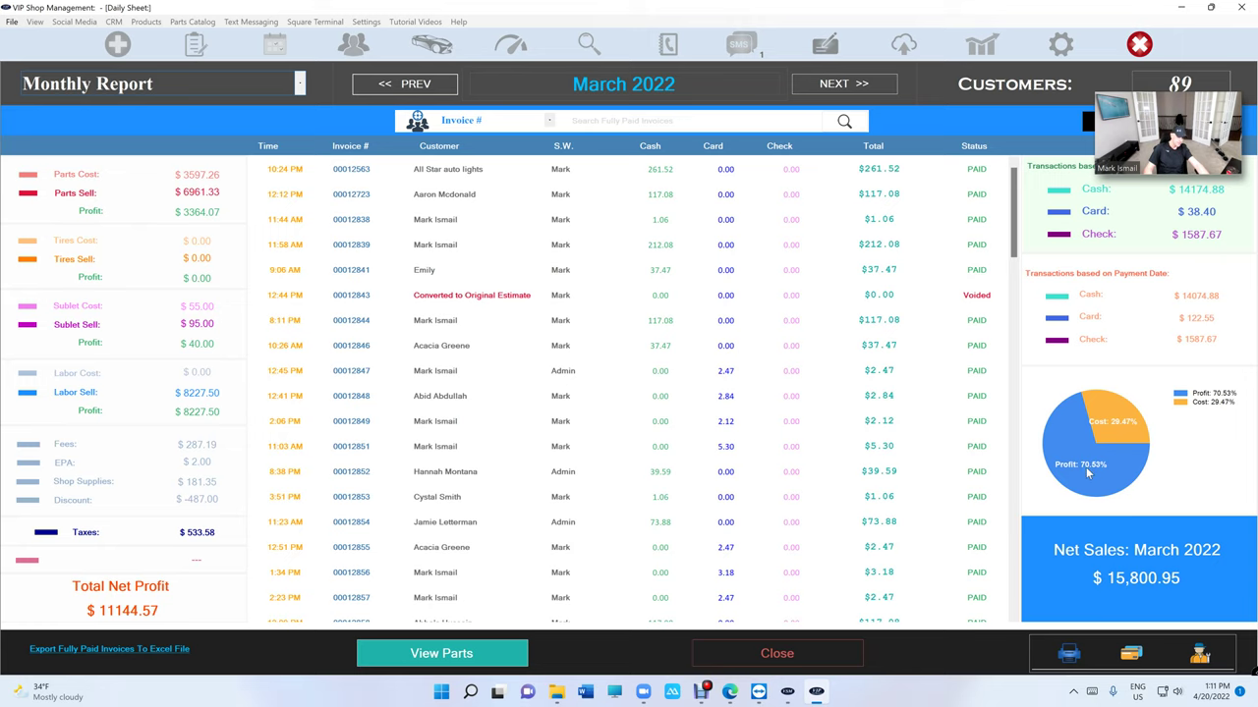
left_click(842, 644)
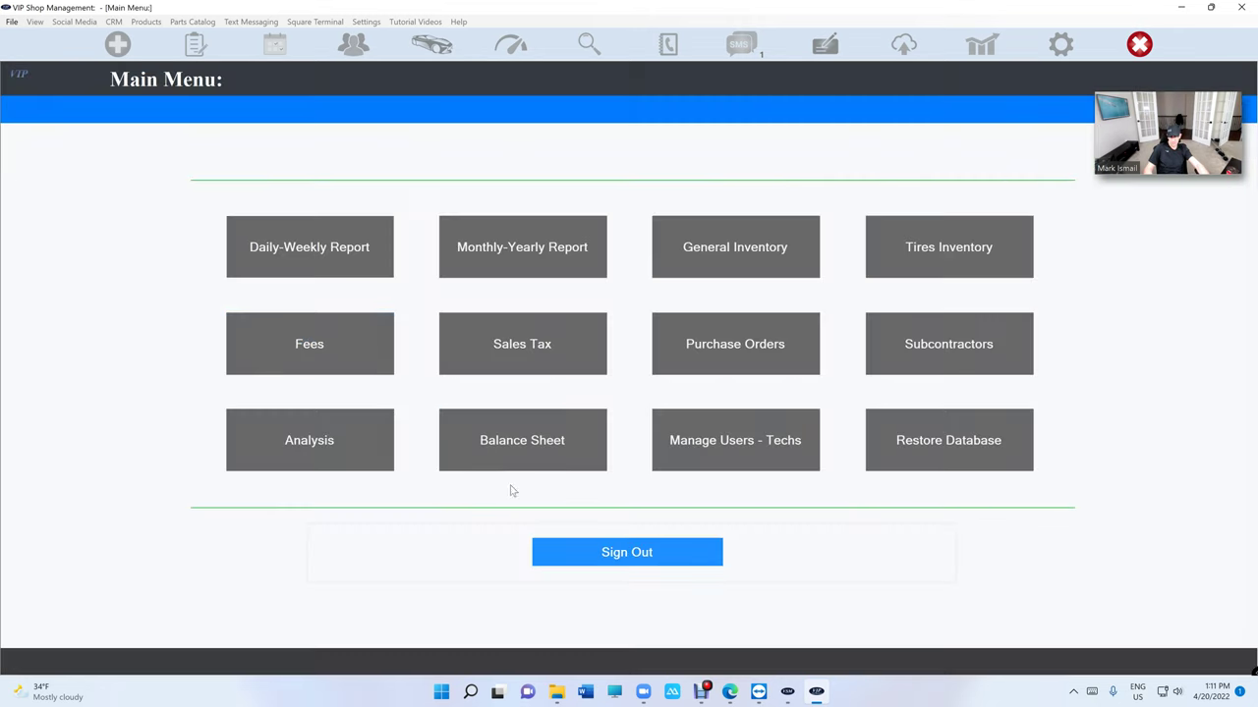
left_click(577, 553)
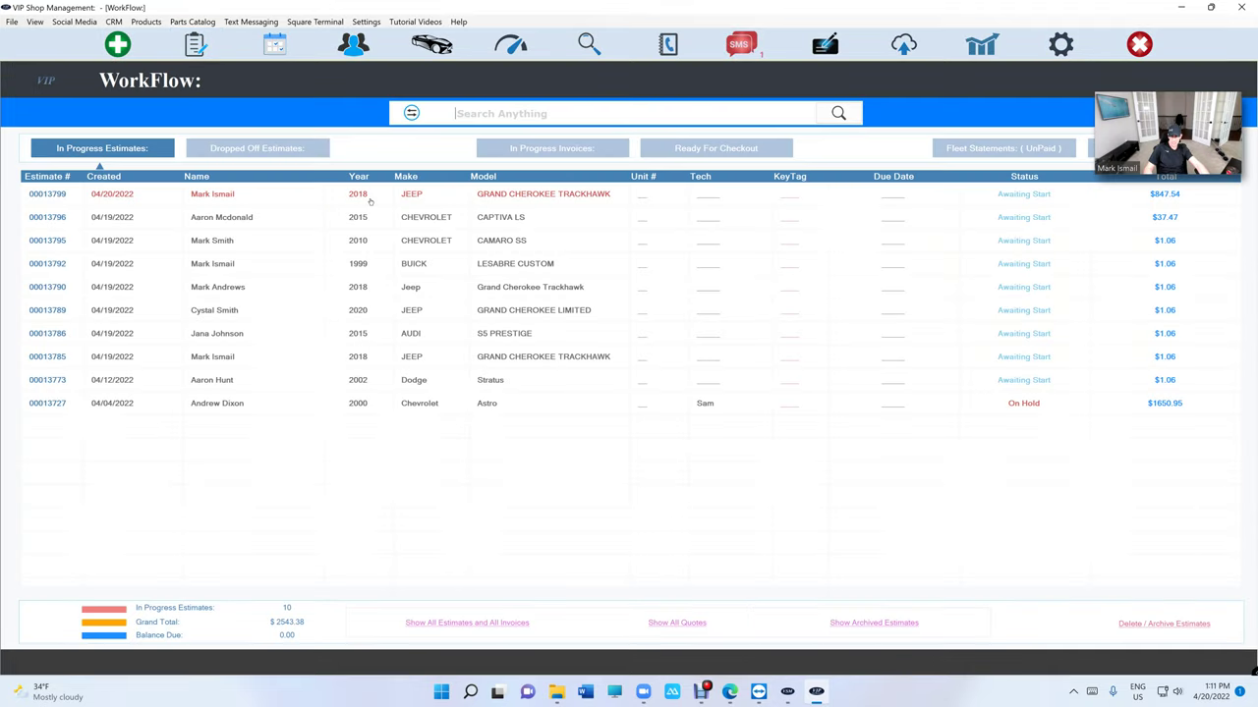
left_click(361, 202)
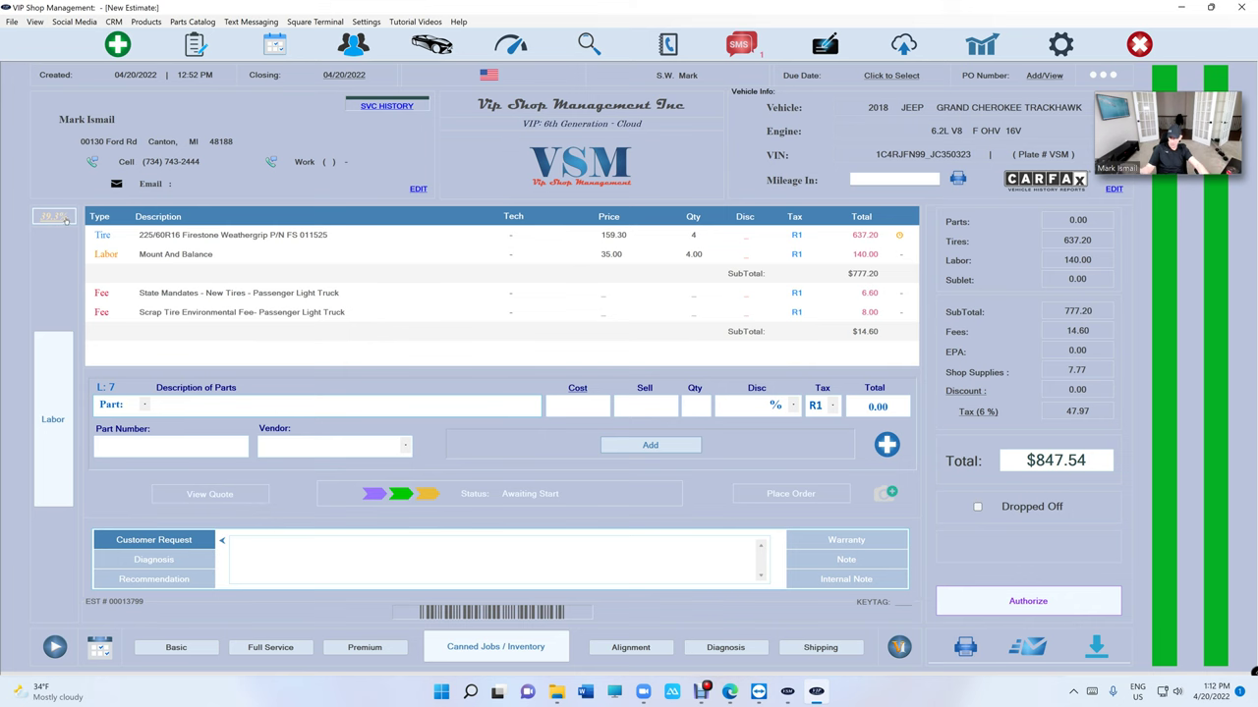
left_click(61, 216)
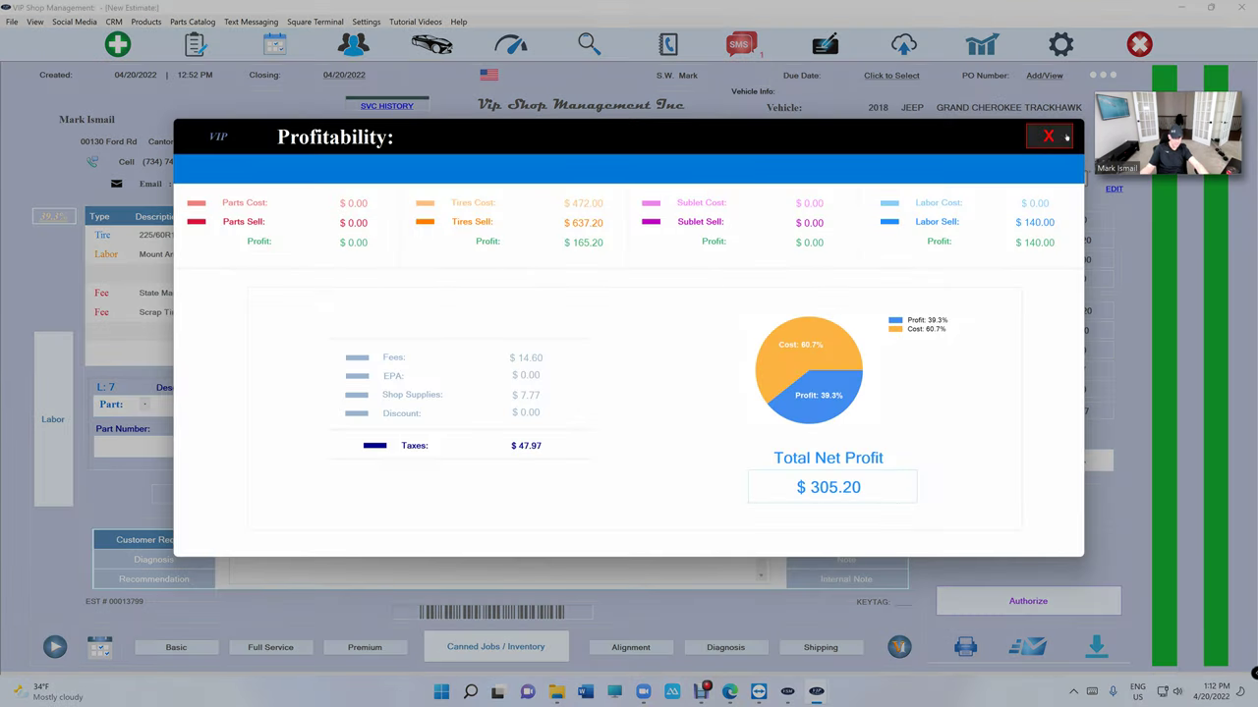
left_click(1048, 136)
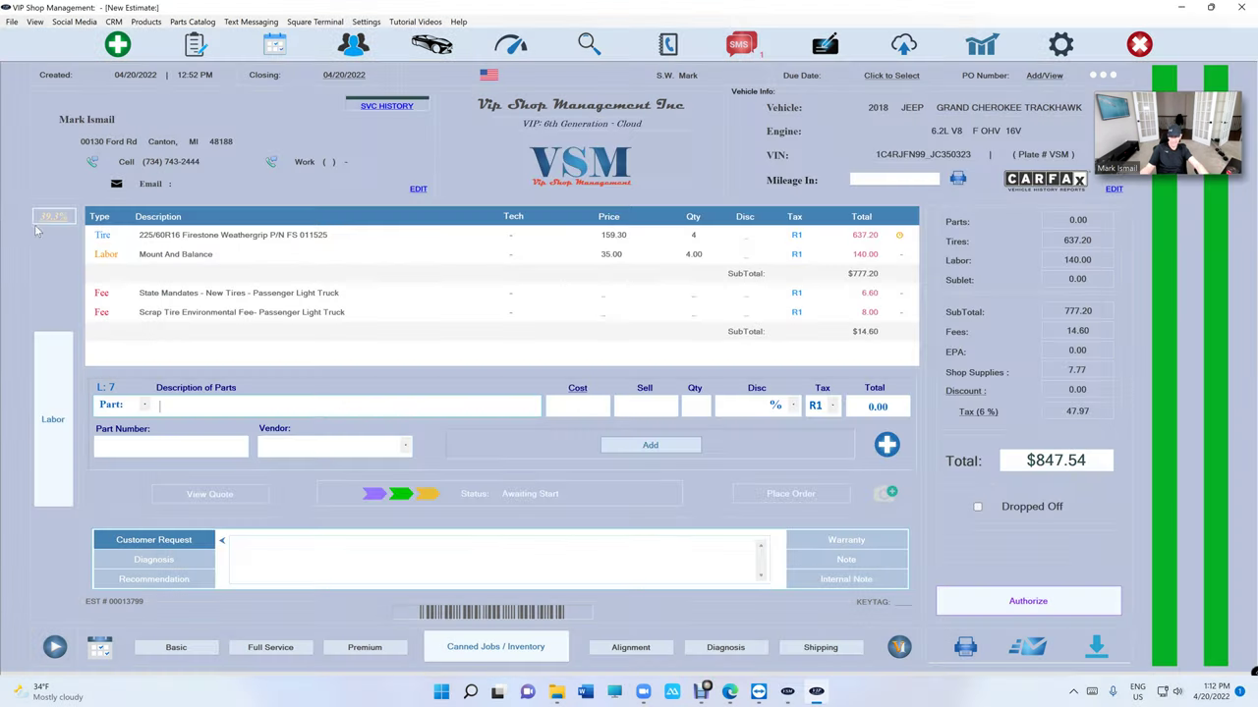
- Add canned brake pad and rotor, cabin filter and Control Arm (Upper LF) jobs, totalling $2334.00
left_click(486, 648)
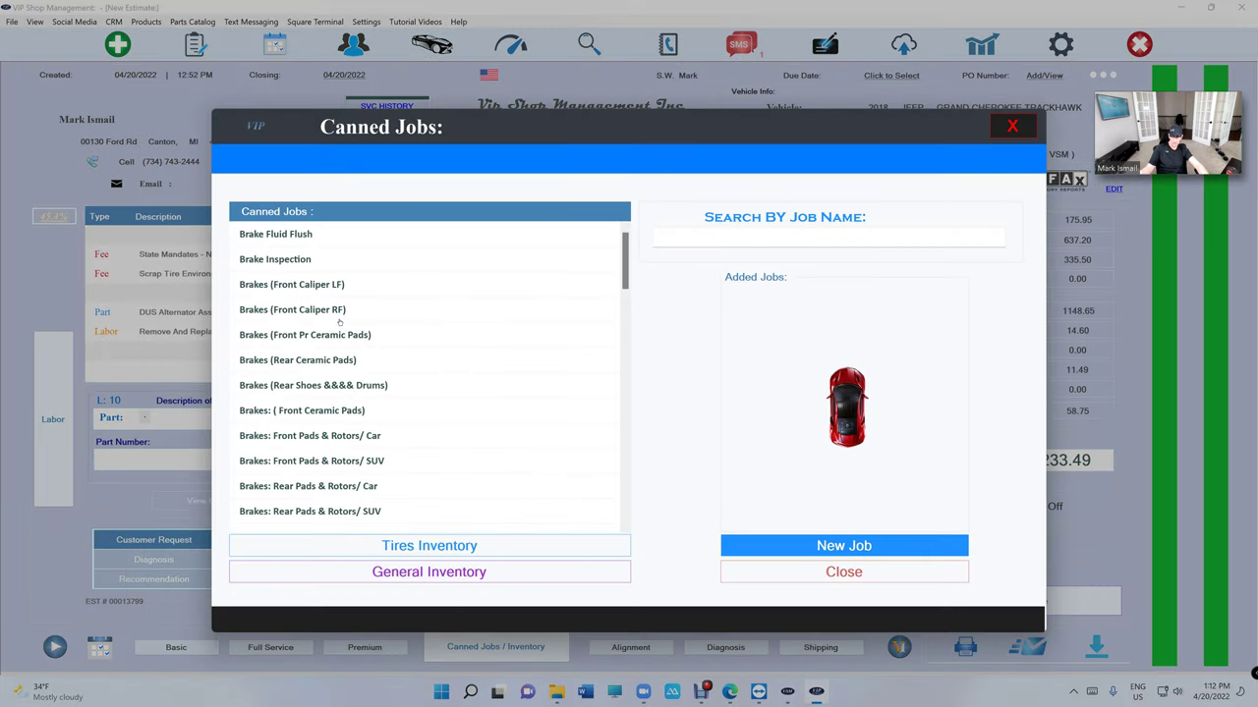
left_click(339, 310)
left_click(337, 362)
left_click(337, 411)
left_click(336, 411)
left_click(335, 436)
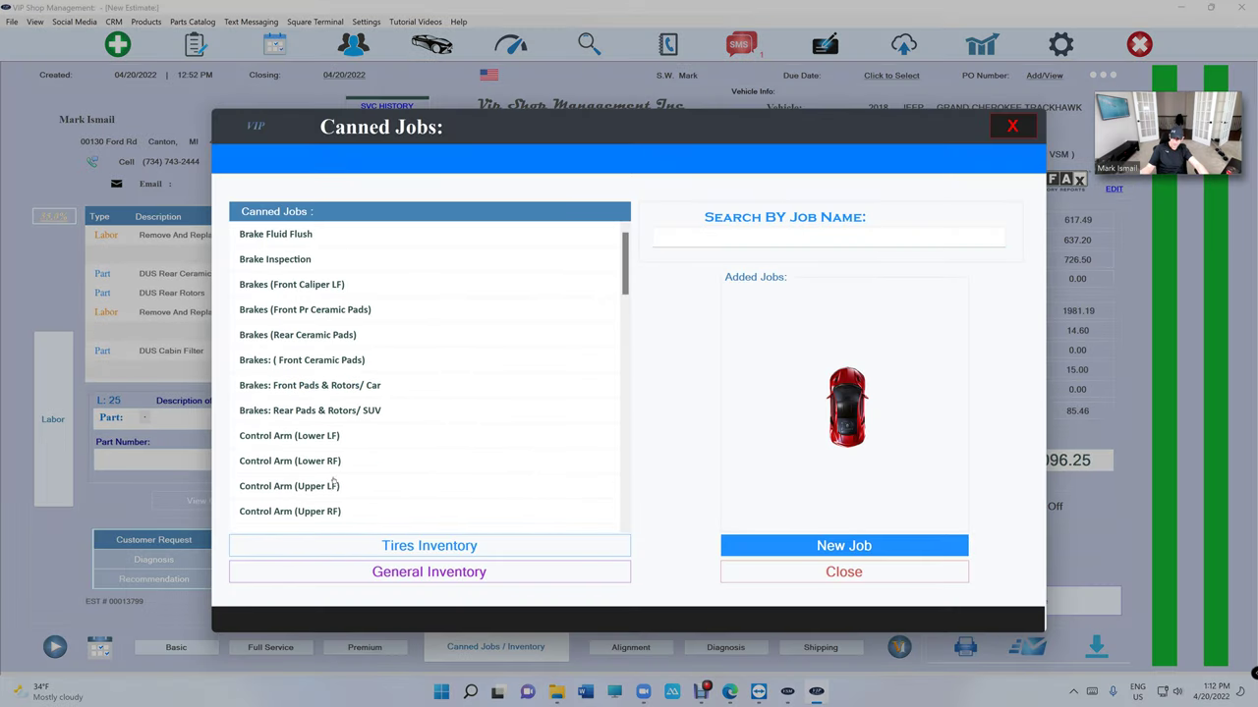
left_click(335, 486)
left_click(825, 575)
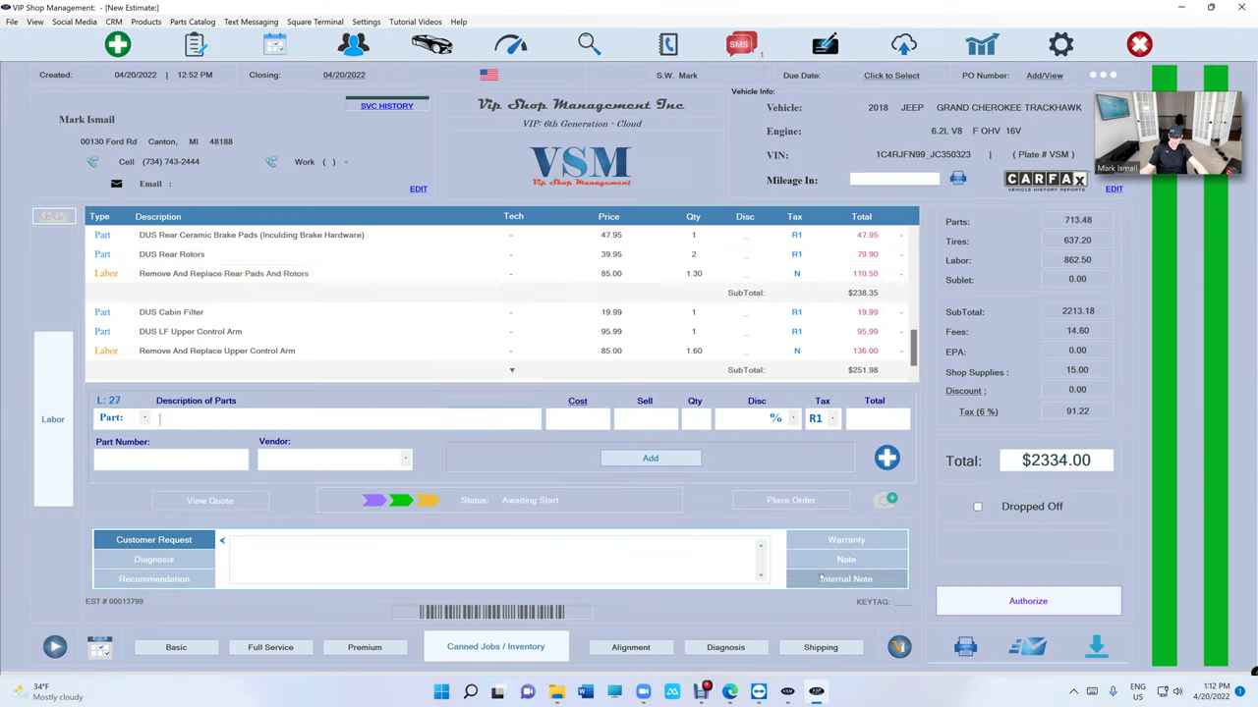
scroll(555, 315, "up", 3)
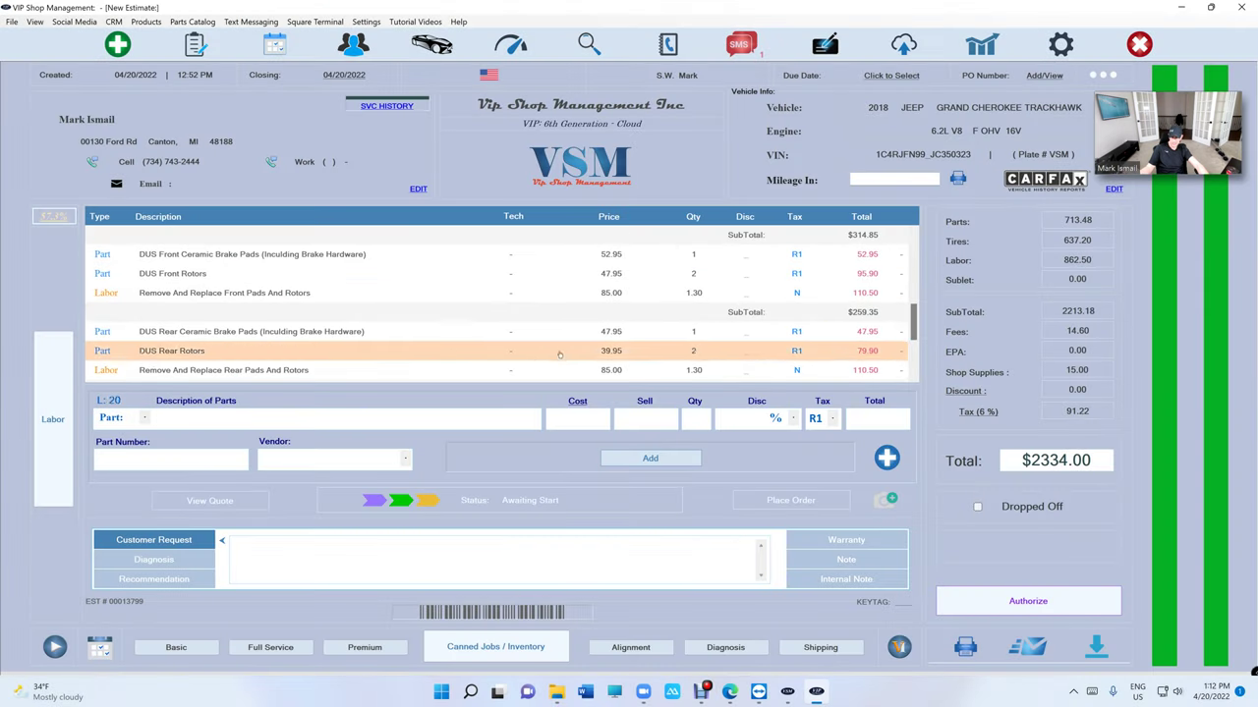
scroll(559, 353, "up", 1)
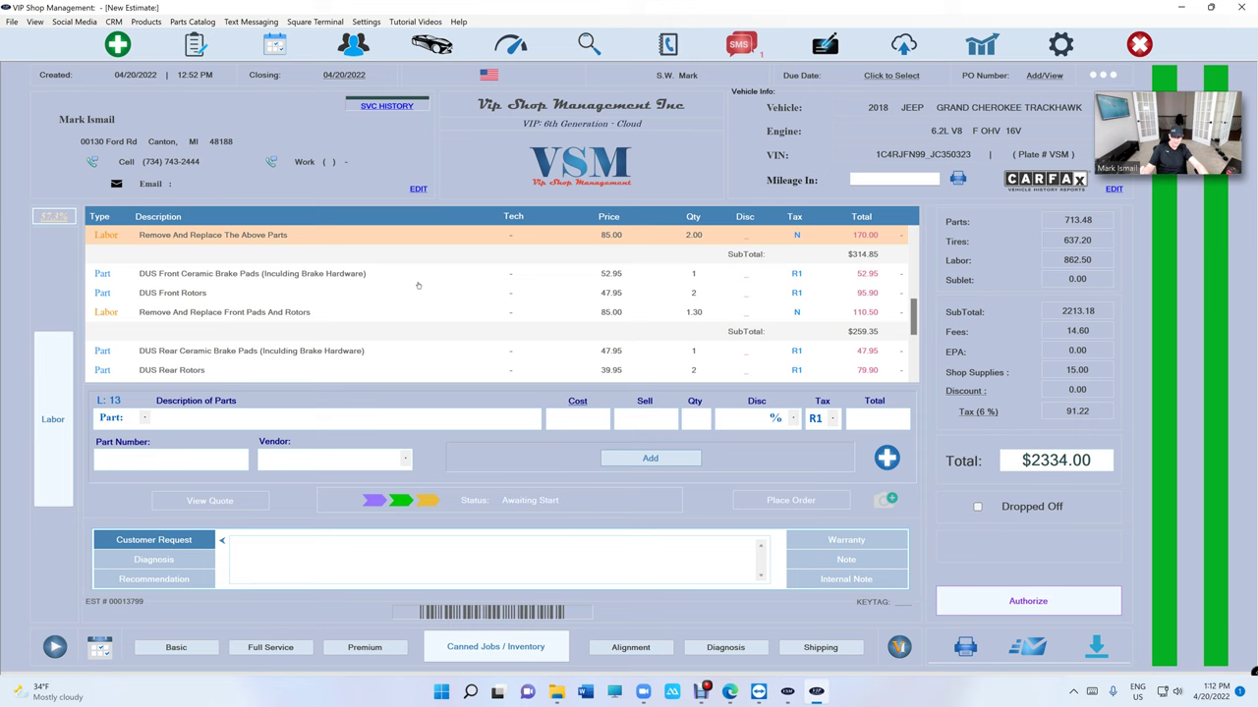
scroll(673, 307, "down", 2)
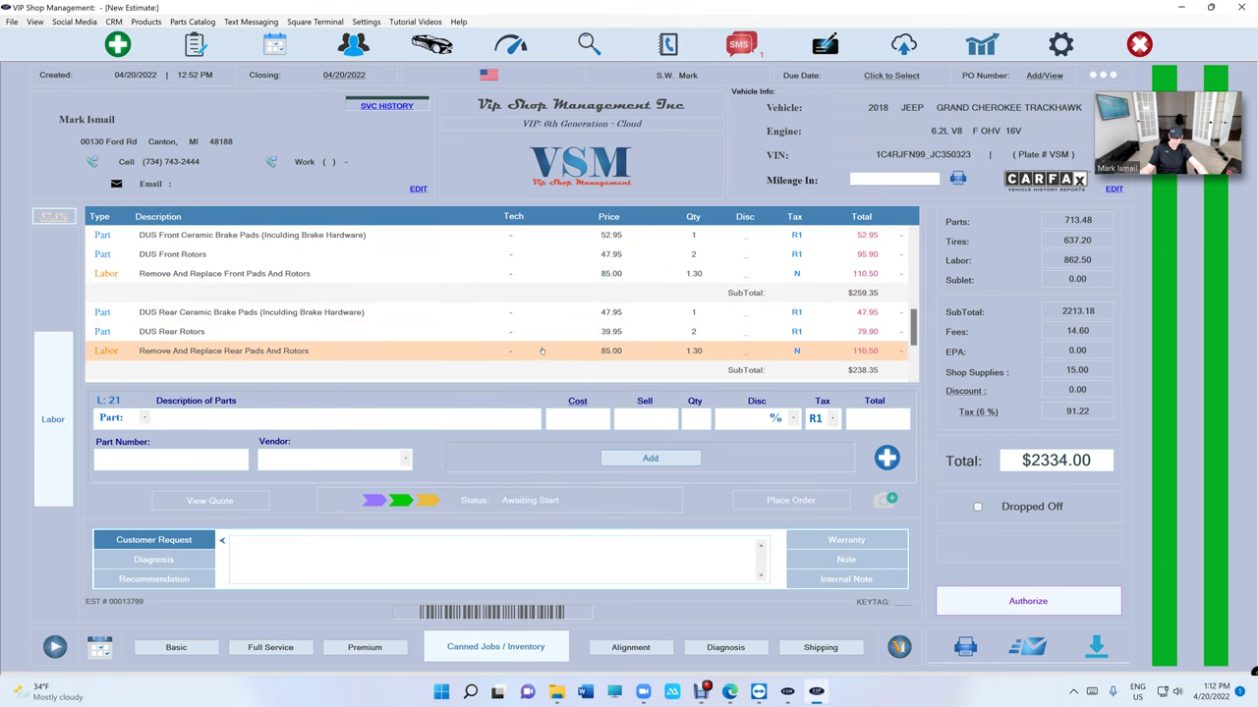
- Set rear pads and rotors labor to 1.6 hours ($2359.50 total), then open the reports sign-in
left_click(549, 350)
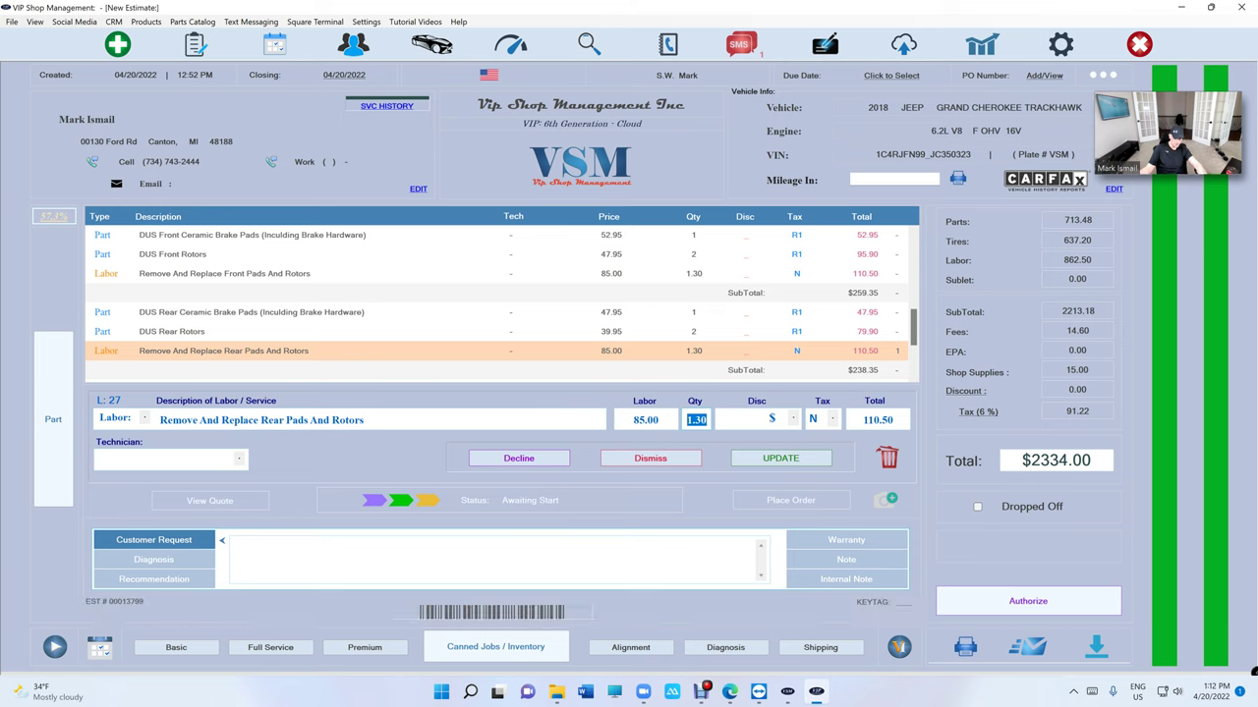
type("1.6")
left_click(782, 458)
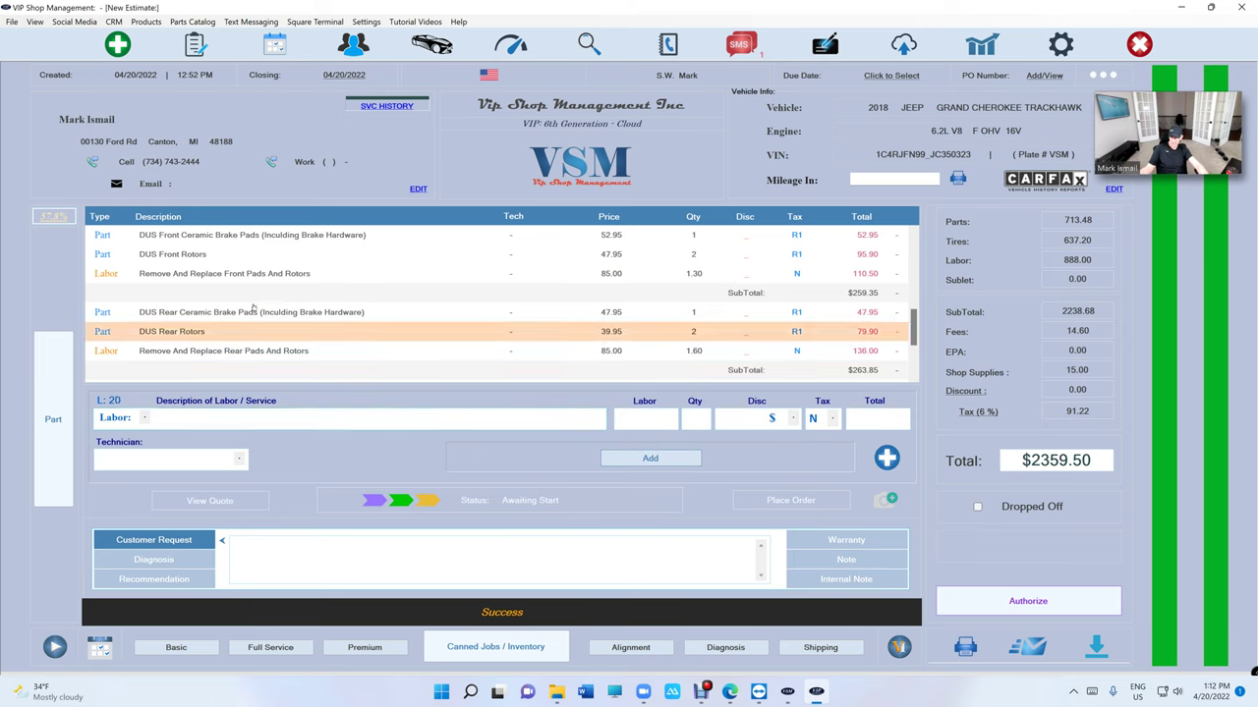
scroll(425, 316, "up", 2)
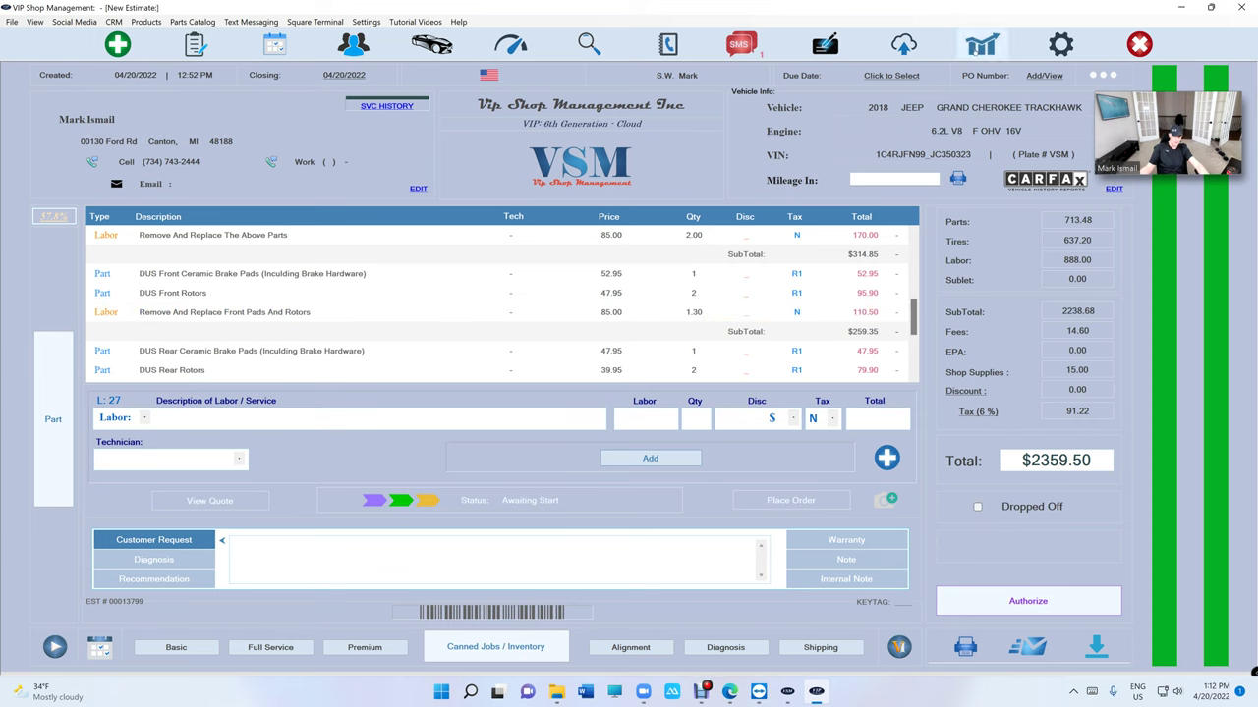
left_click(961, 52)
- Enter the reports passcode and switch to the March 2022 monthly report
type("1234")
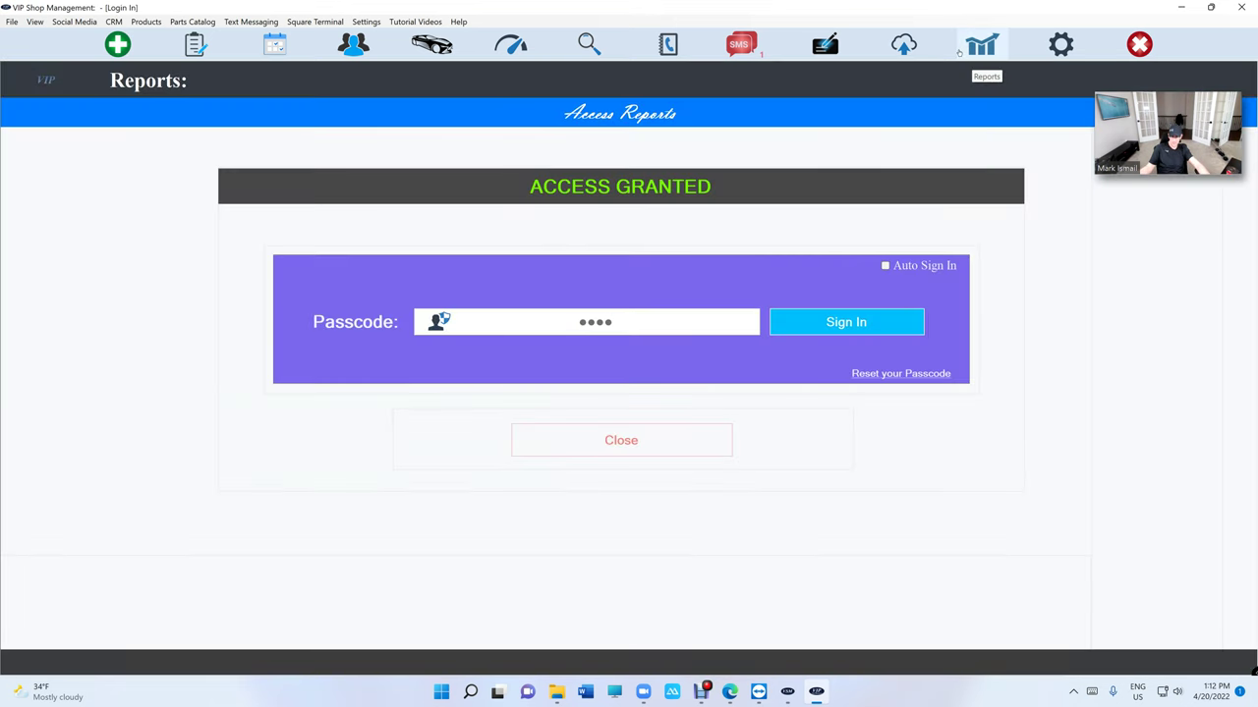
left_click(273, 240)
left_click(220, 84)
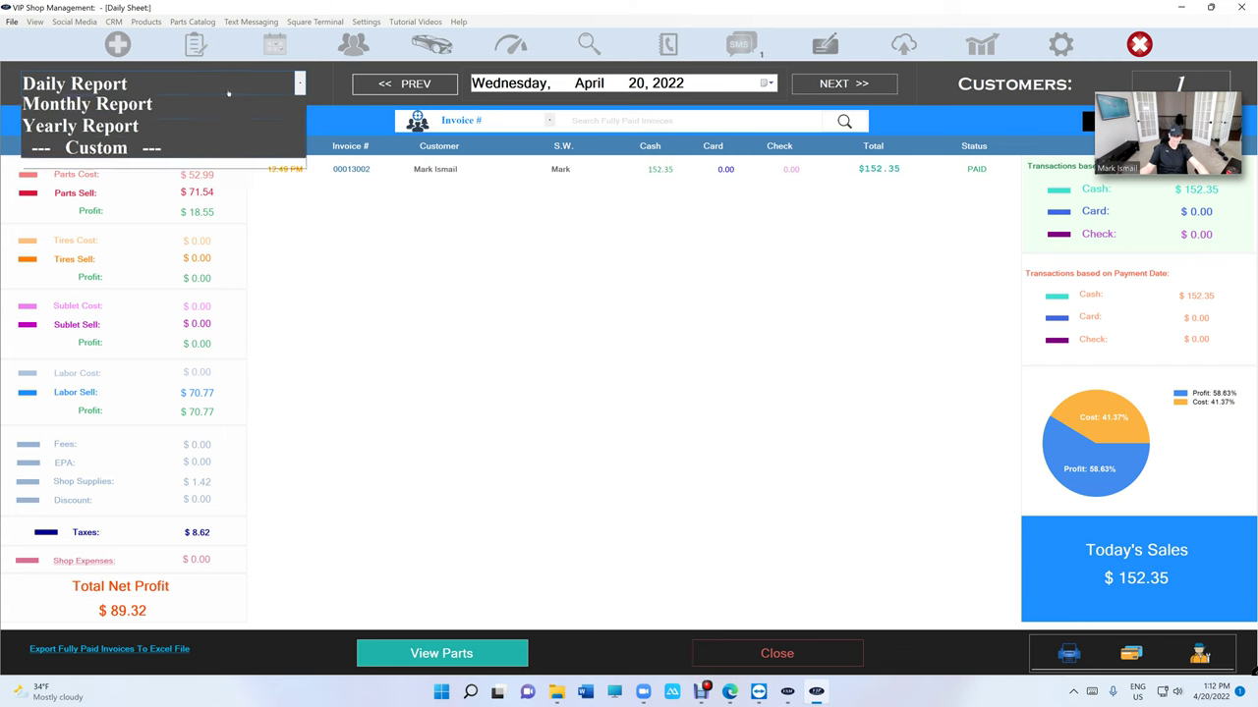
left_click(220, 155)
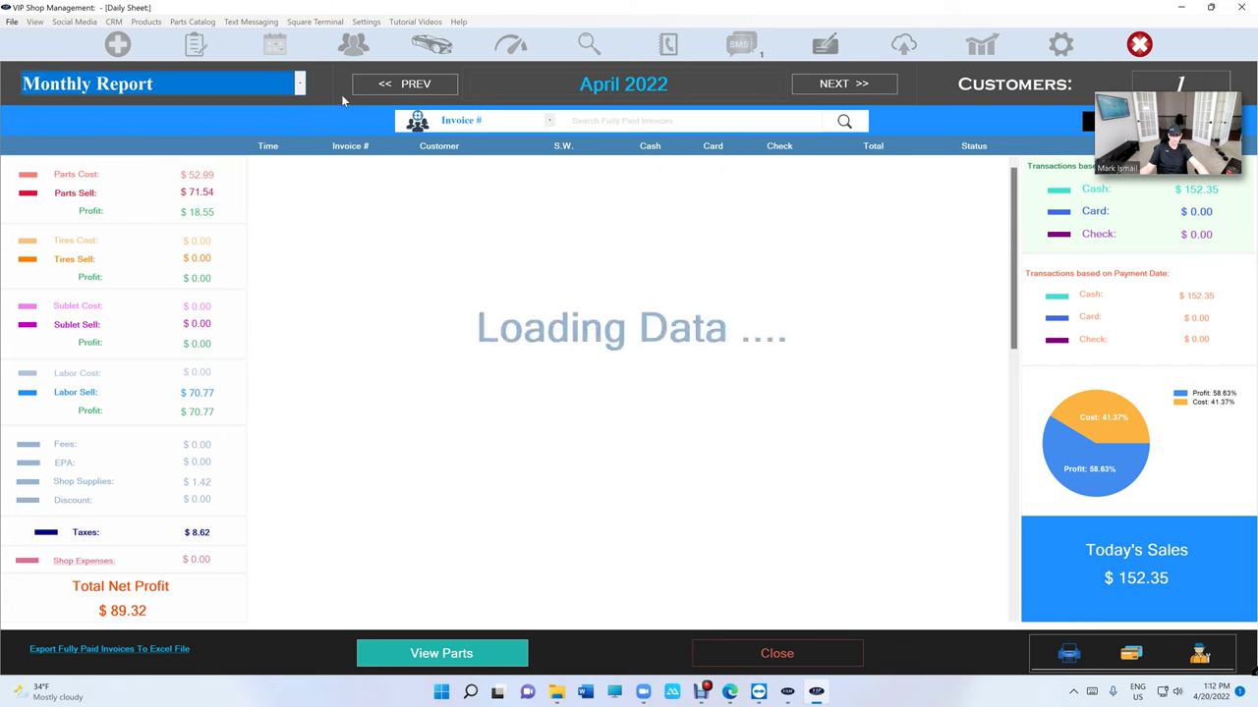
left_click(405, 83)
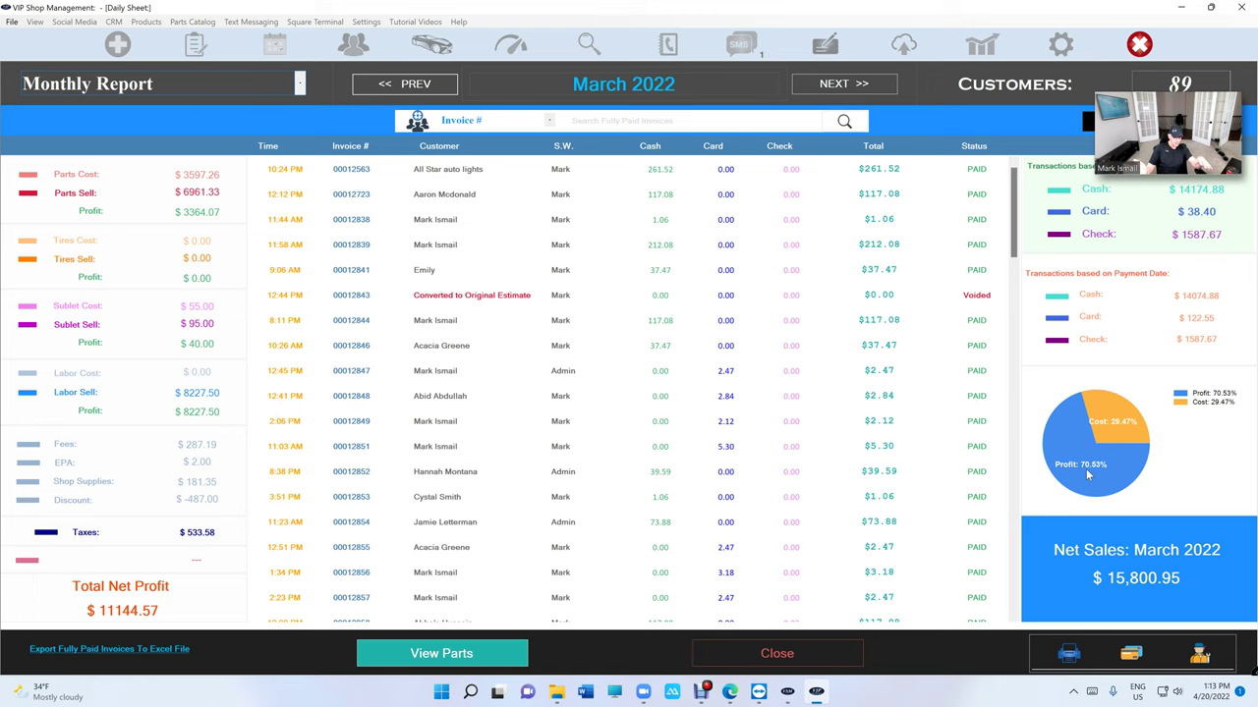
- Close the report, open the April 2022 balance sheet and review its ten monthly expenses ($8,340.99)
left_click(748, 660)
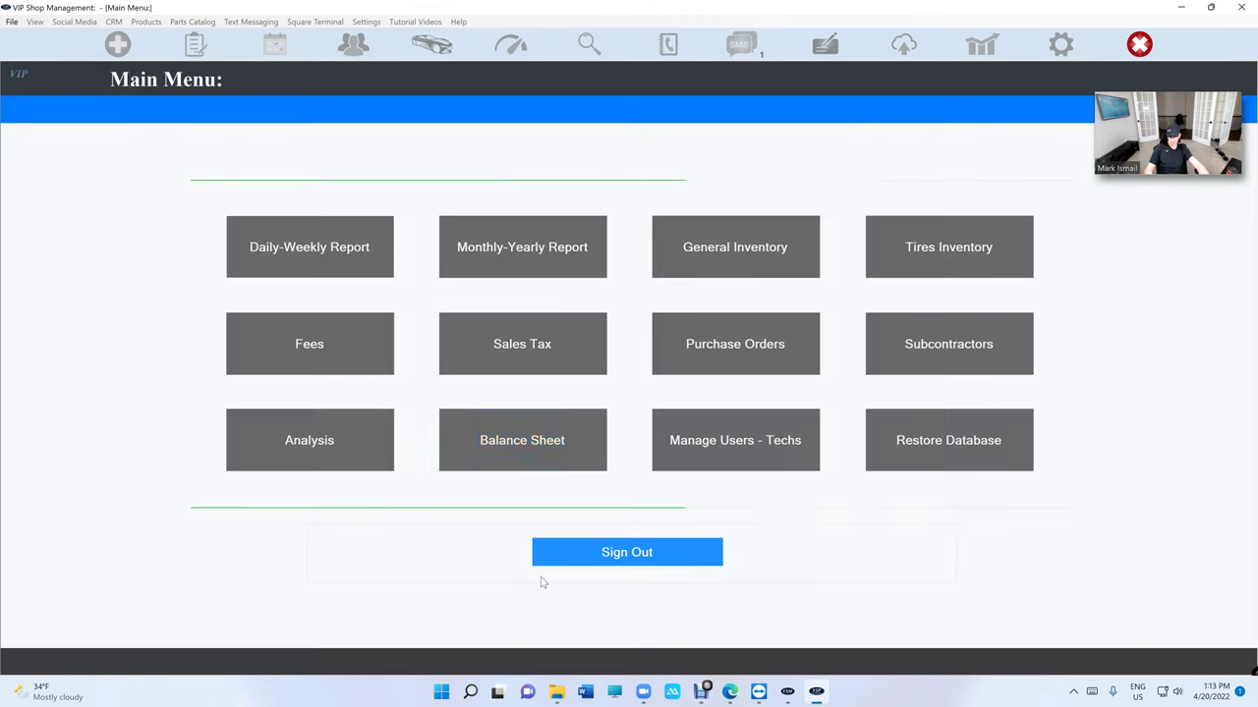
left_click(530, 449)
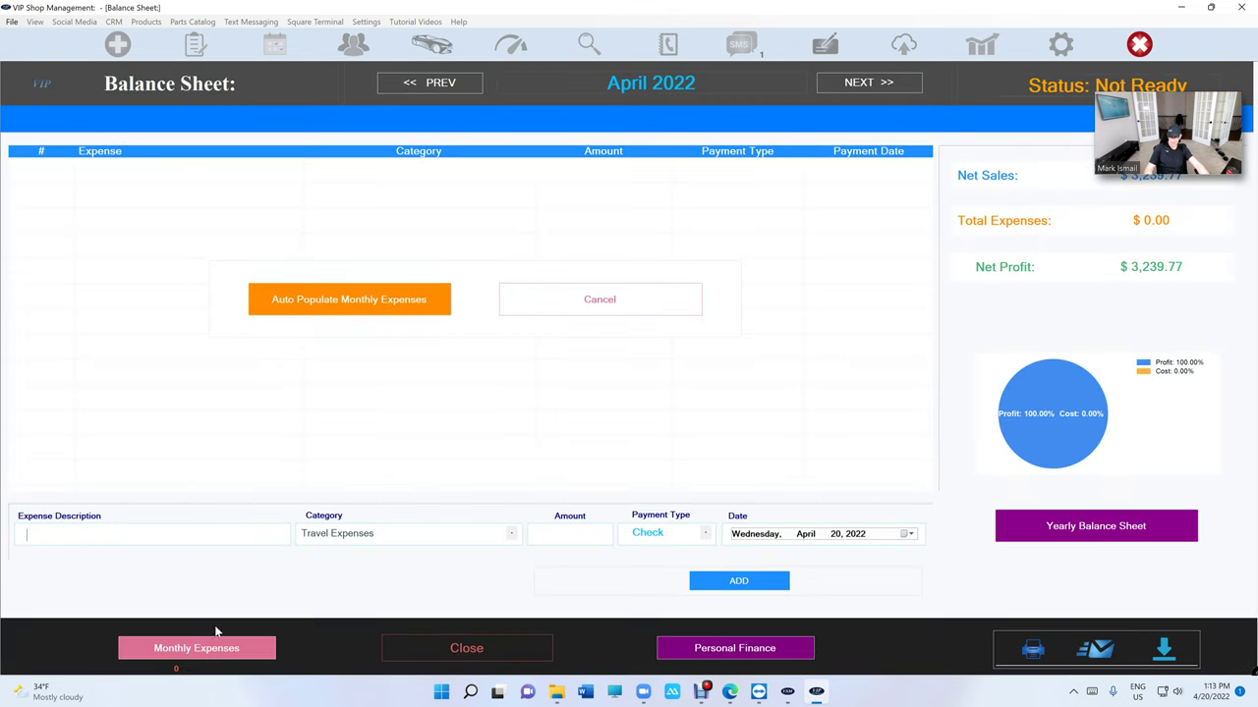
left_click(183, 651)
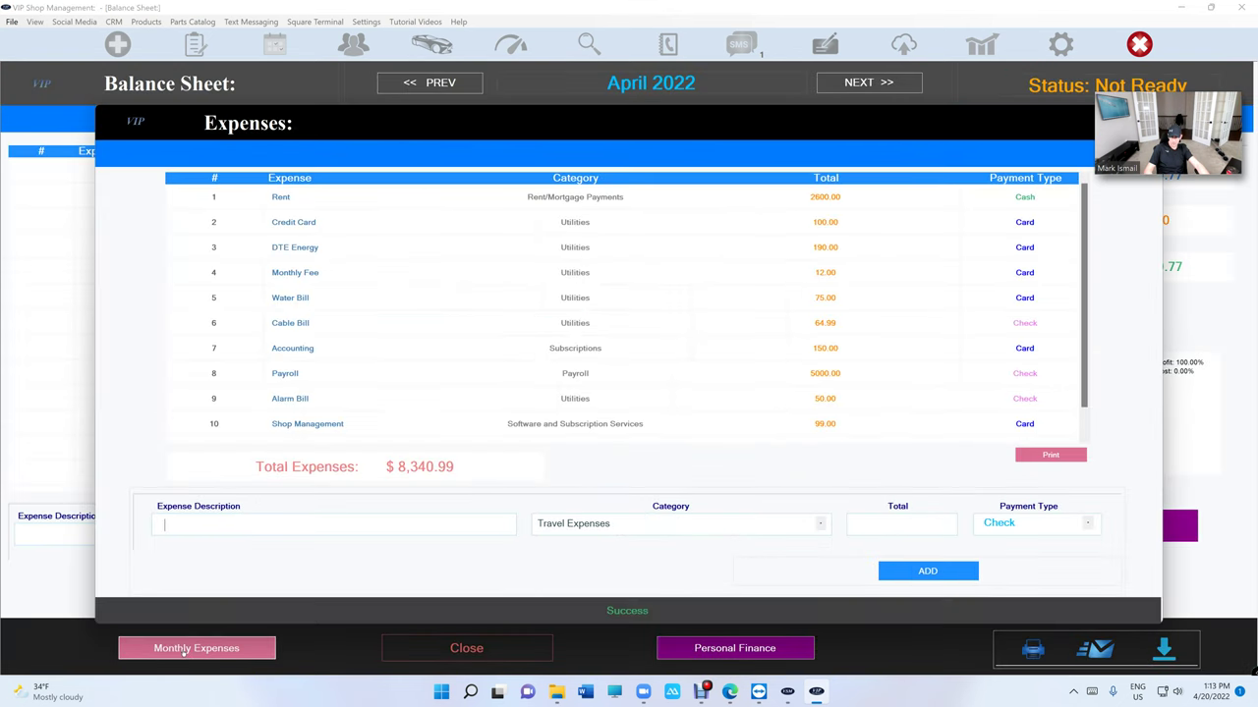
scroll(497, 349, "down", 1)
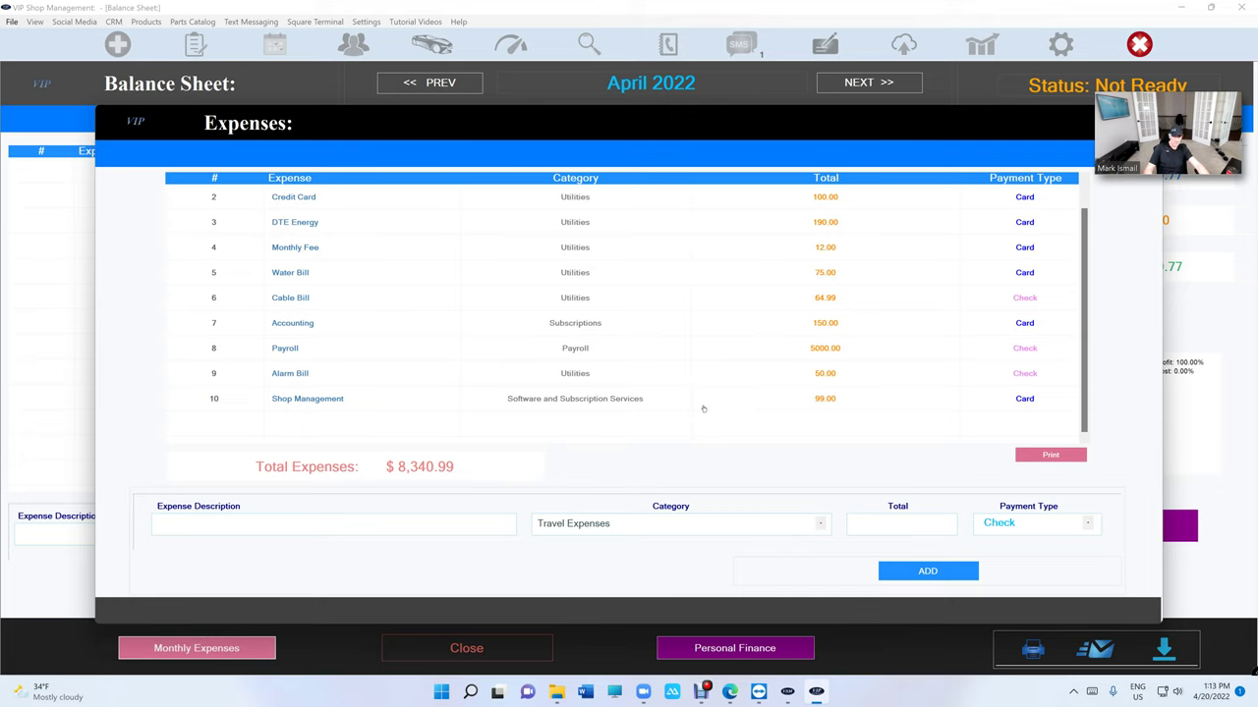
scroll(703, 368, "up", 1)
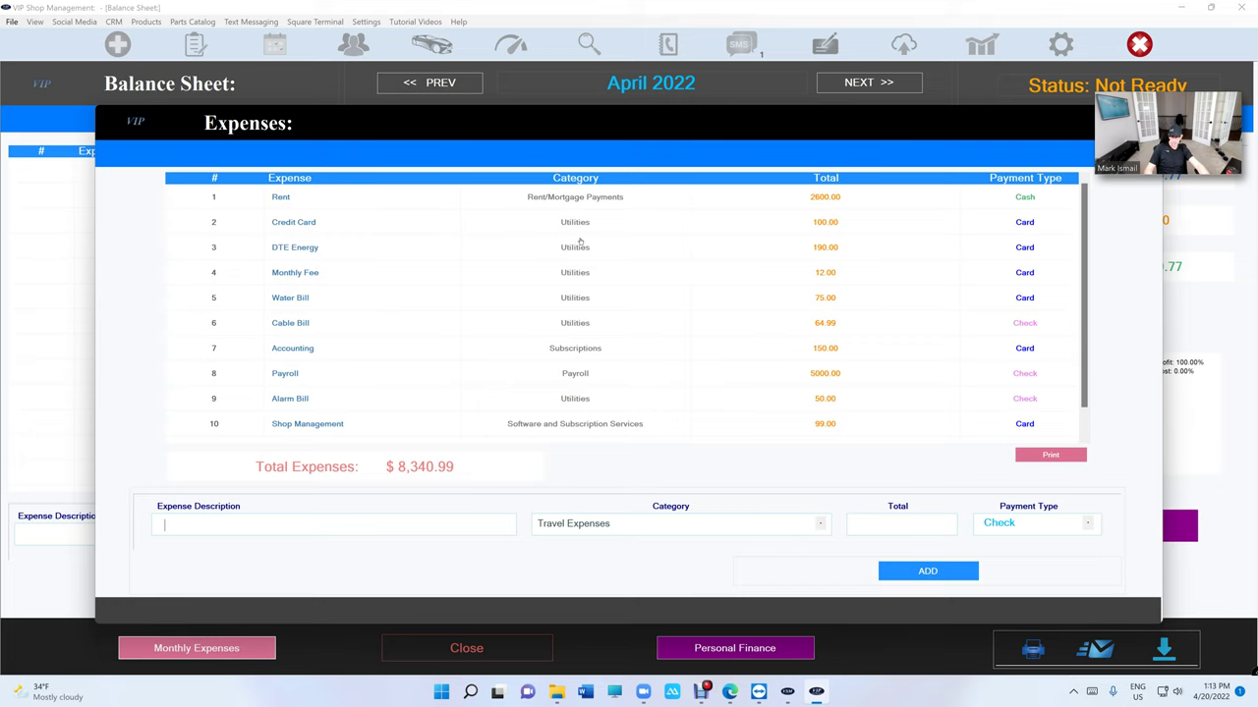
scroll(423, 295, "down", 1)
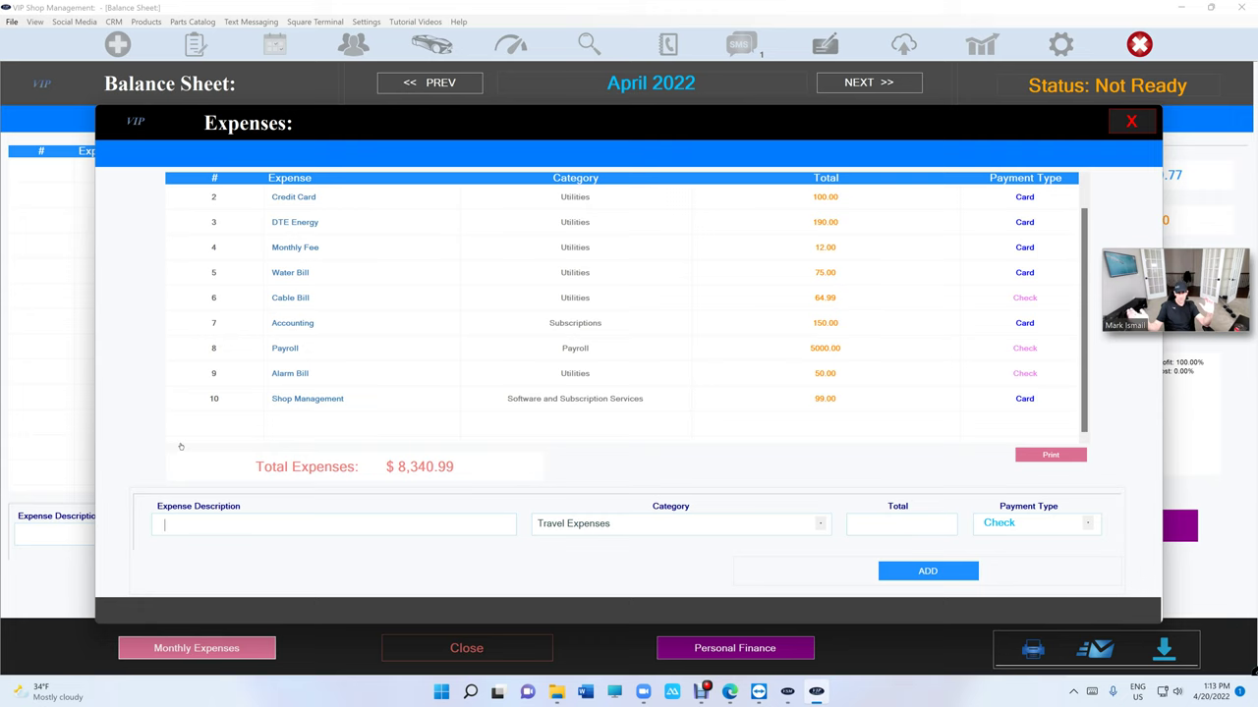
left_click(1131, 121)
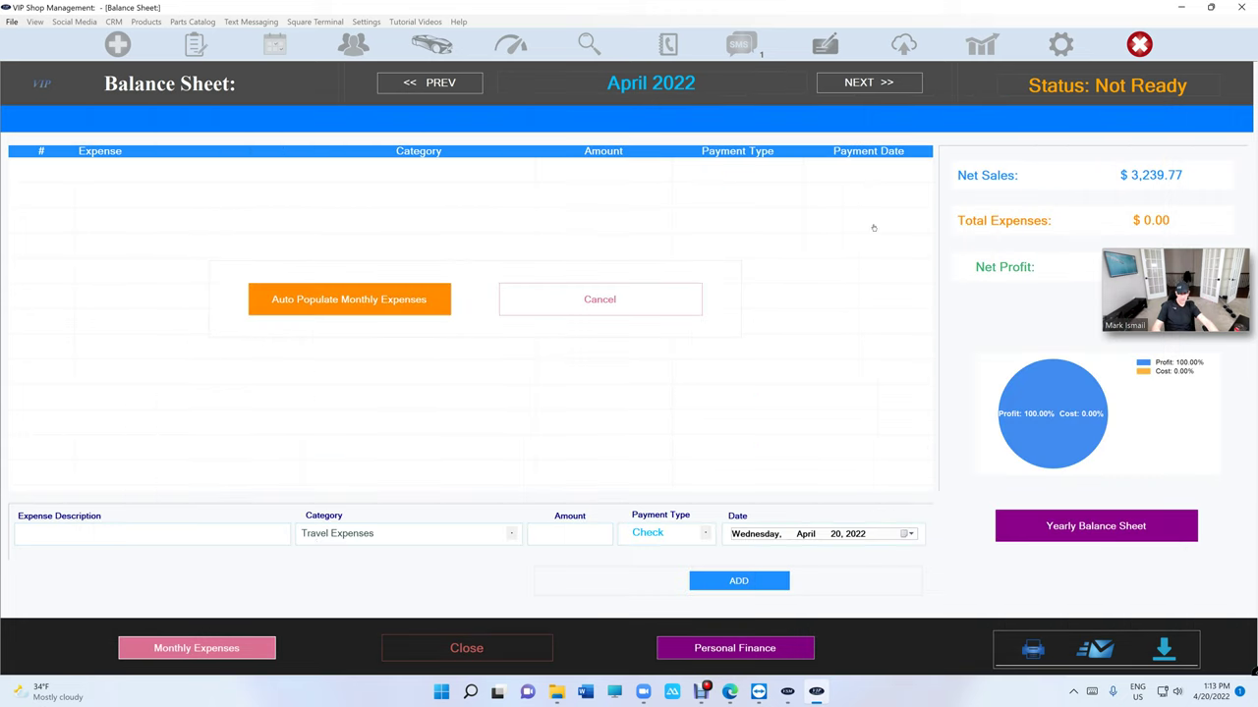
left_click(196, 648)
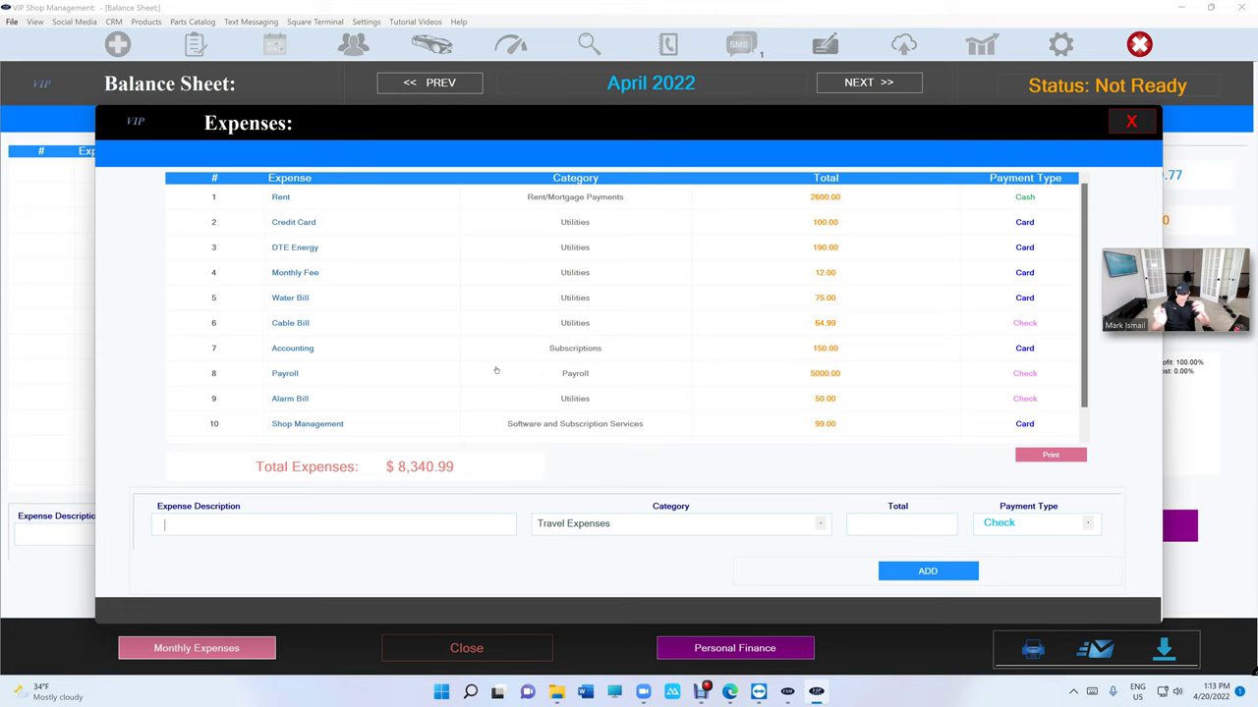
left_click(1130, 122)
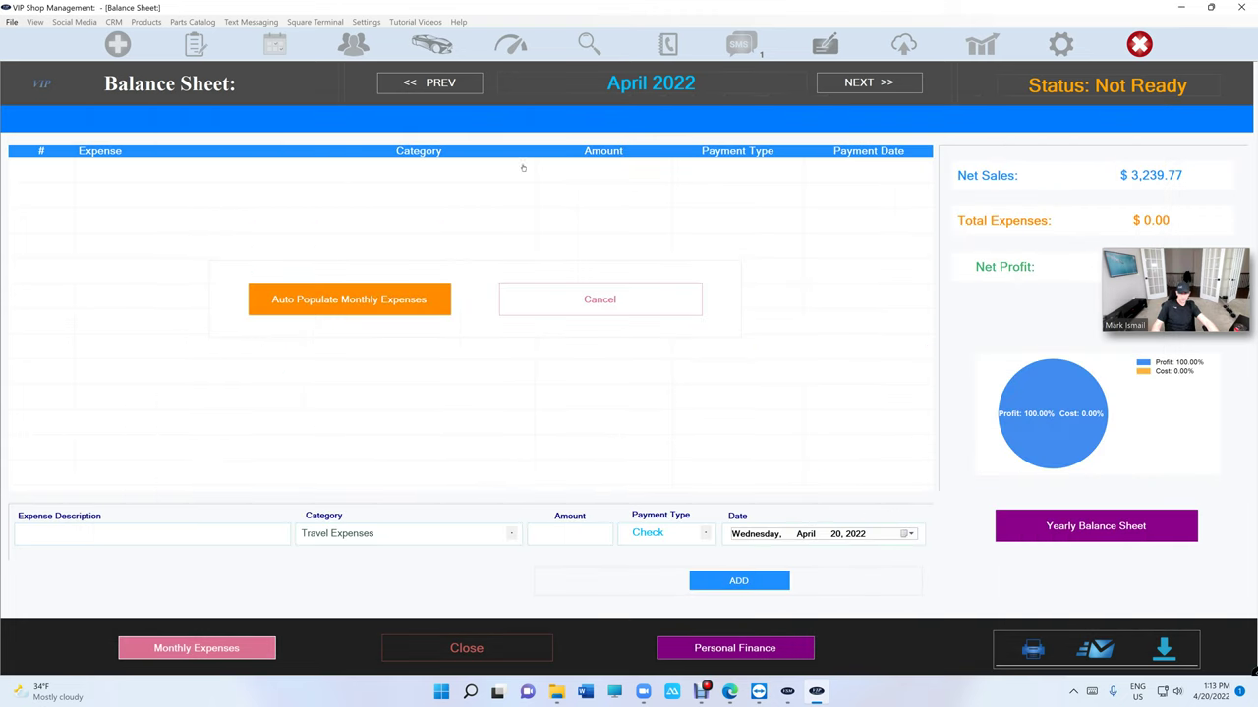
- Switch to March 2022 and auto-populate its ten recurring expenses totalling $8,340.99
left_click(467, 84)
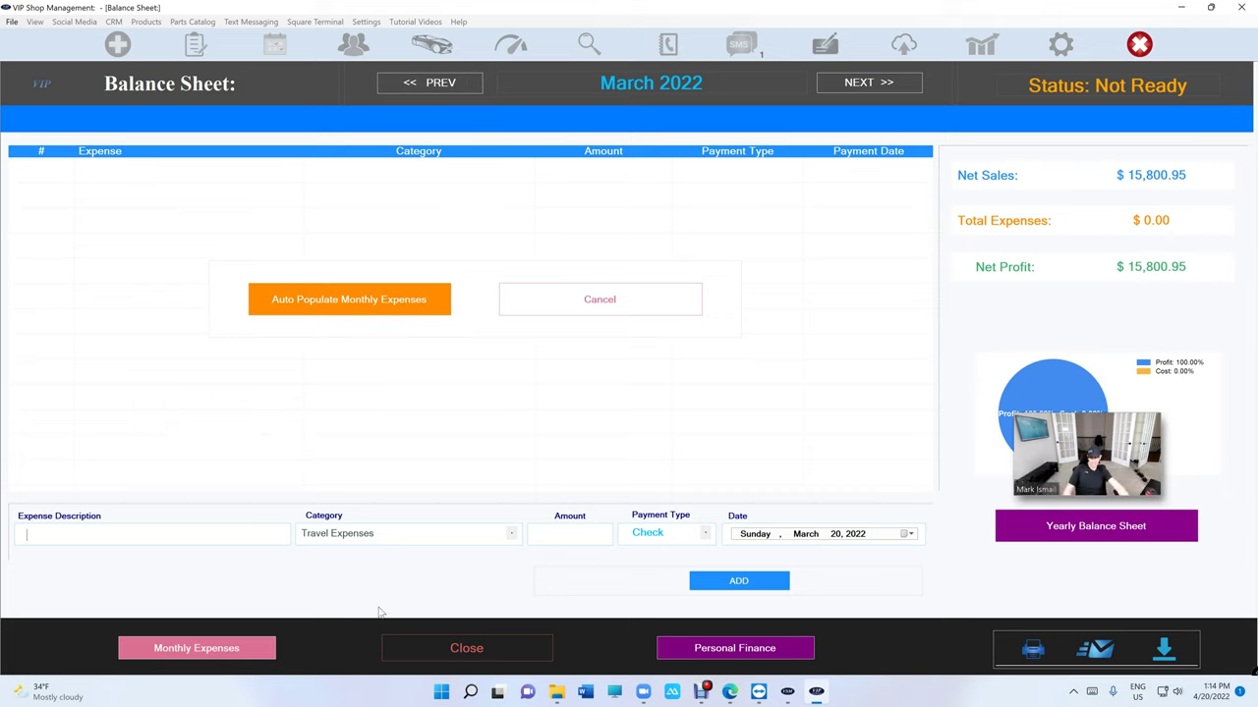
left_click(336, 311)
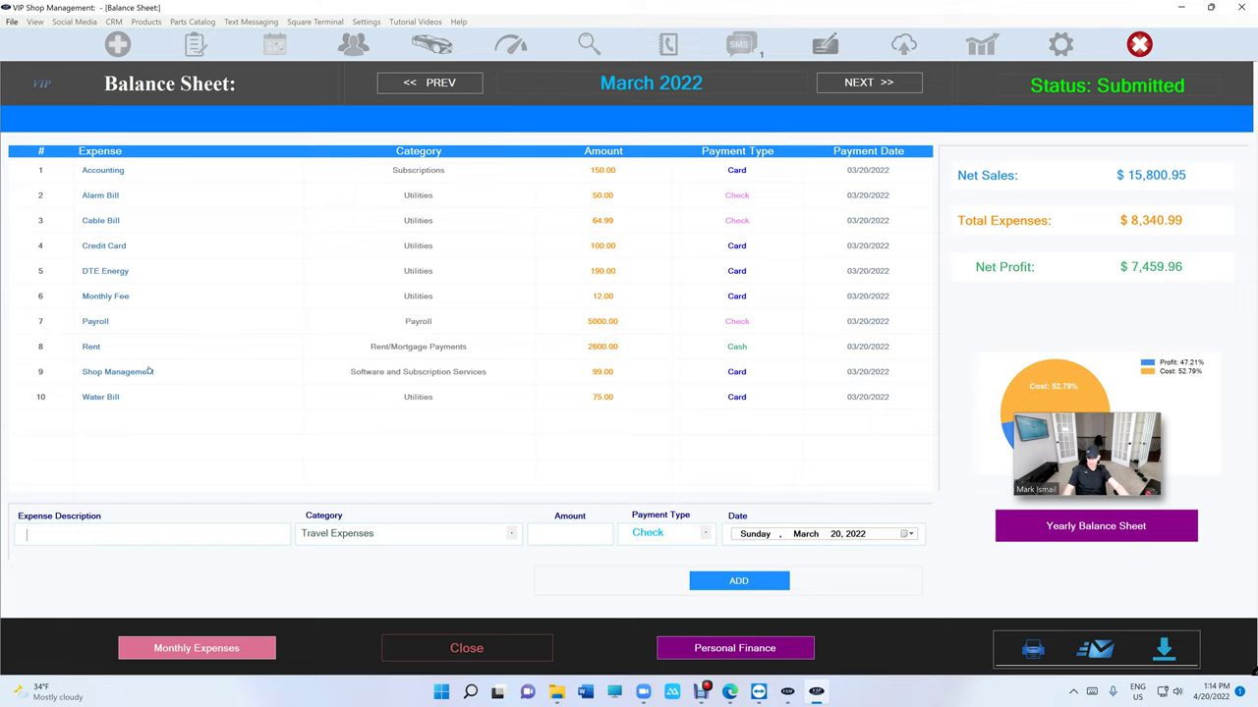
- Change the DTE Energy expense to $225.00 dated March 14, 2022, and update it
left_click(127, 281)
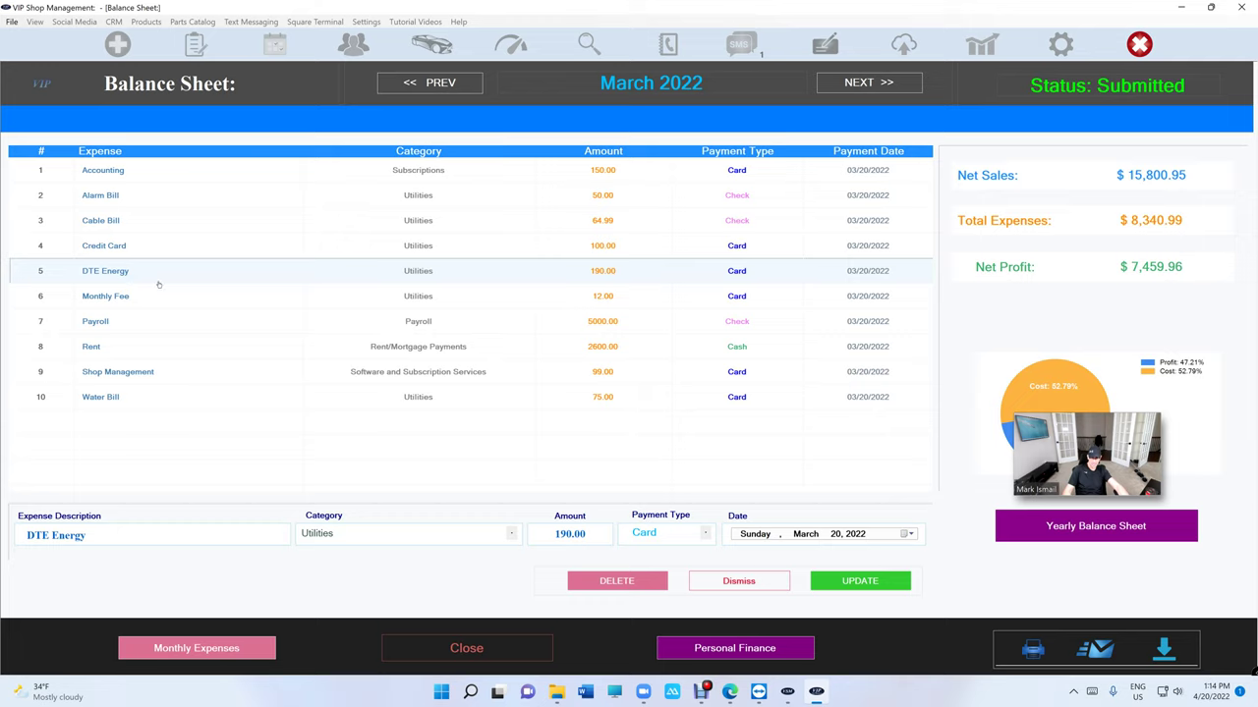
left_click(569, 534)
type("2")
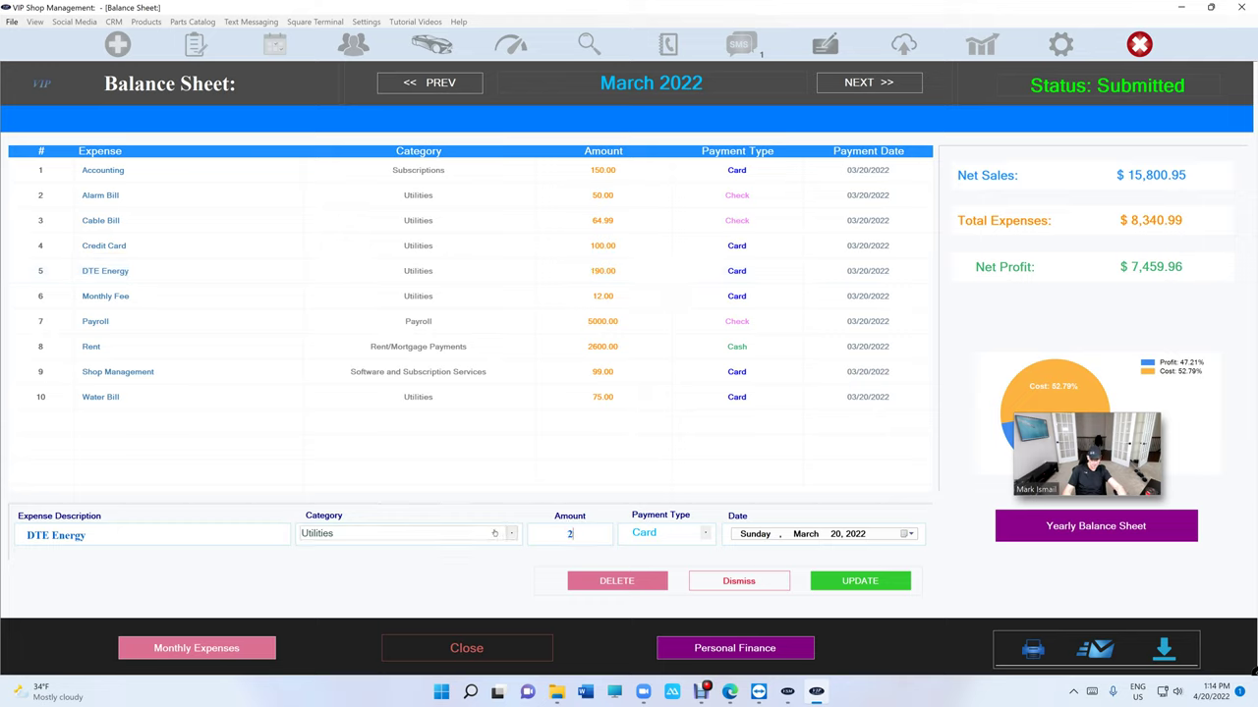
type("25.00")
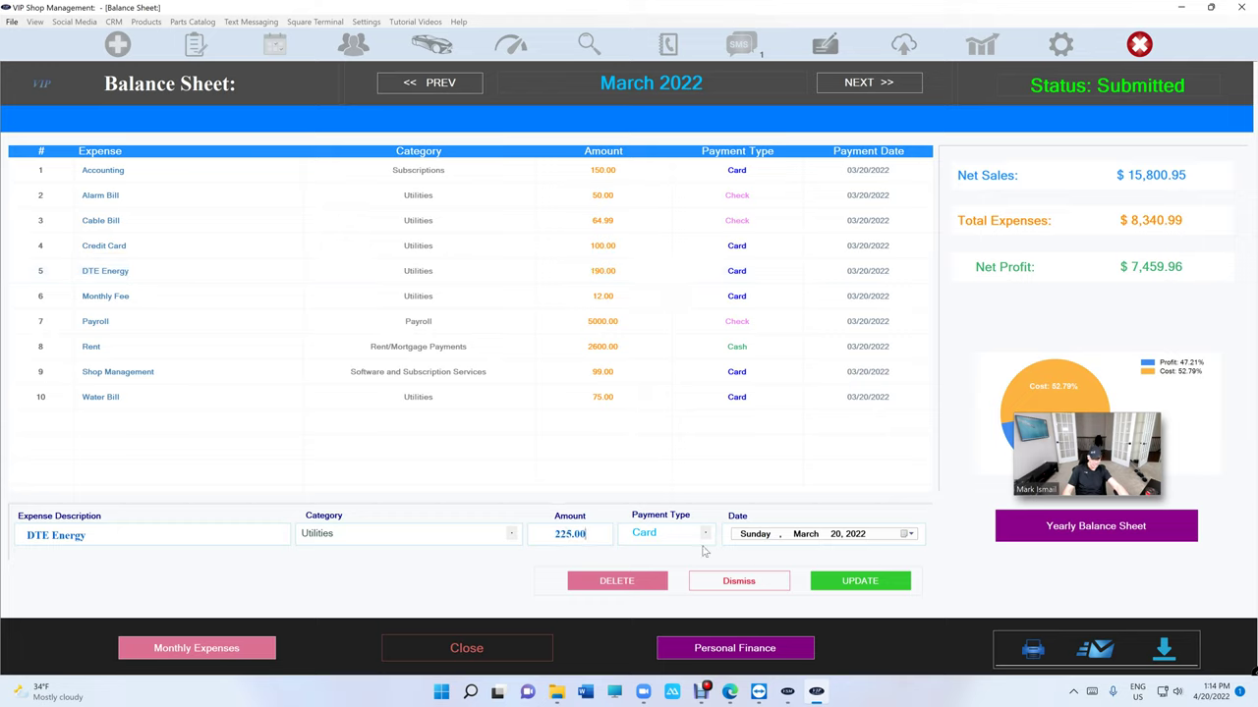
left_click(904, 534)
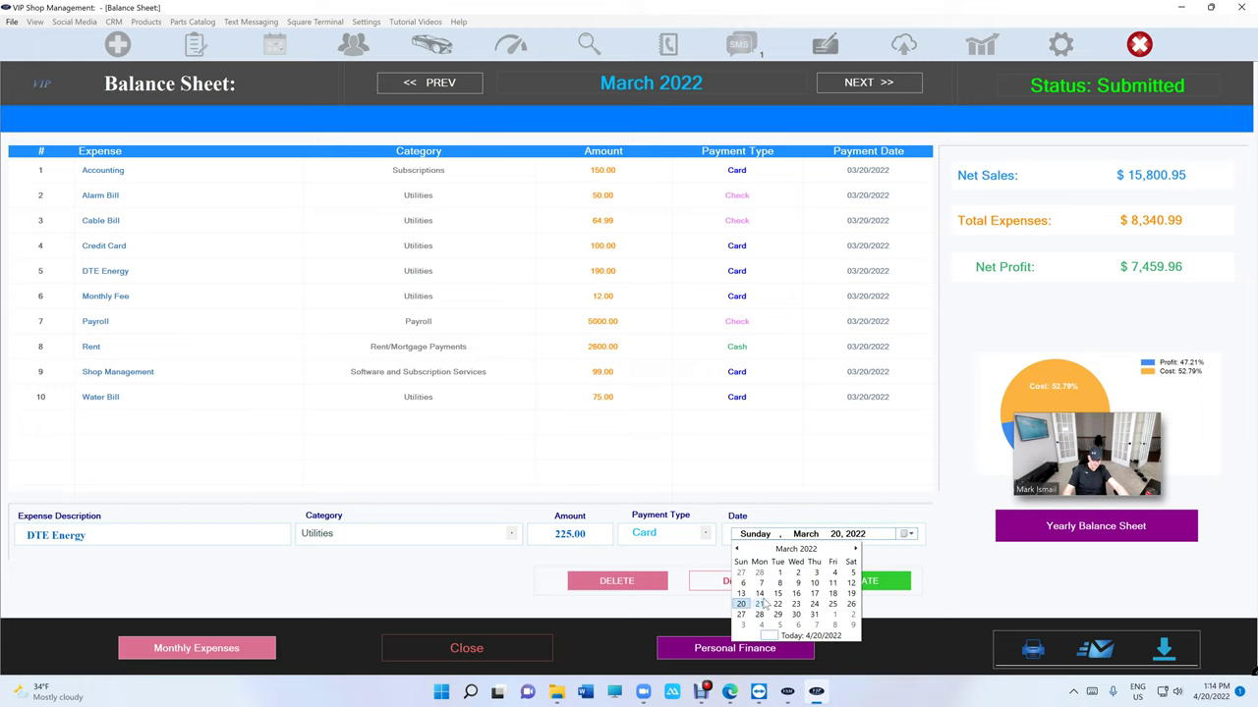
left_click(759, 593)
left_click(860, 582)
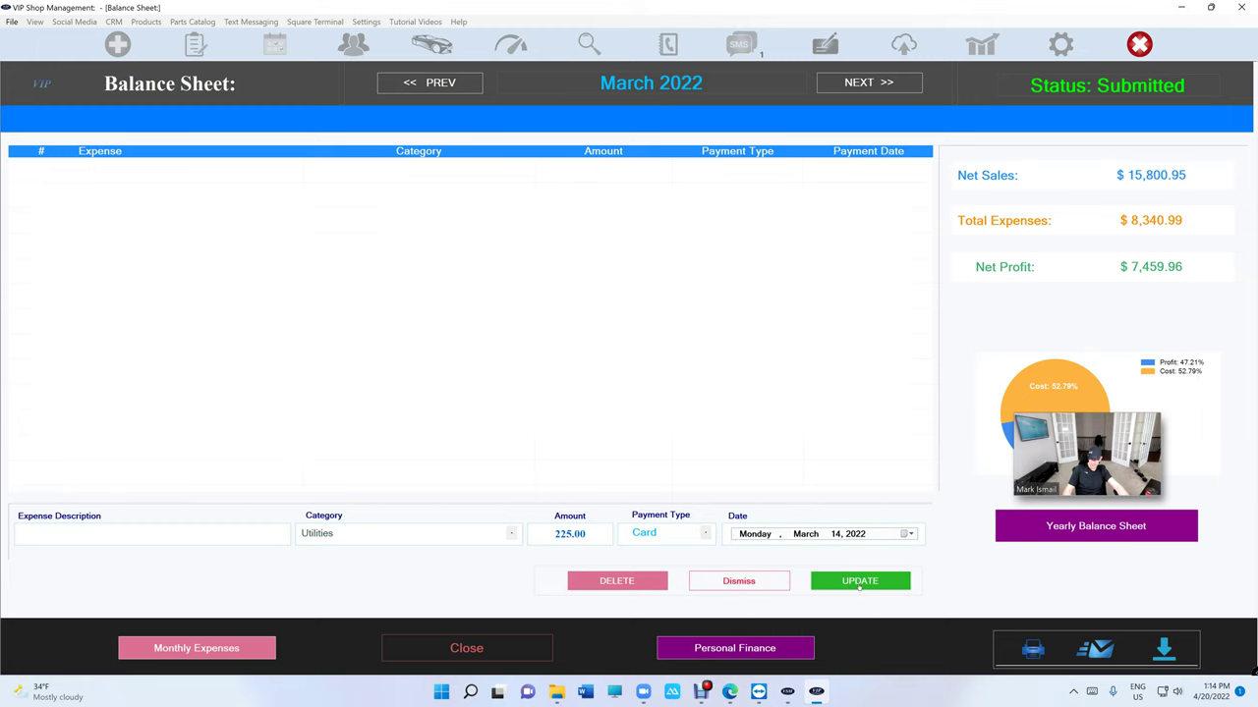
left_click(138, 532)
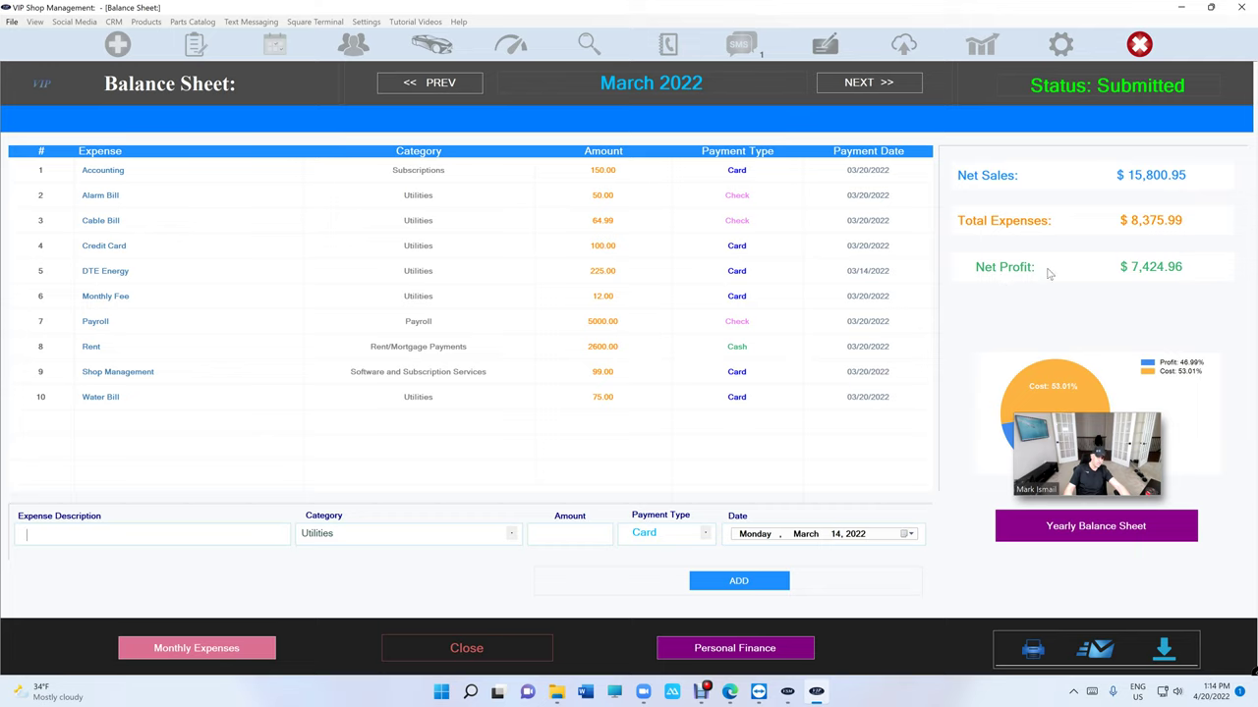
- Enter a Payroll expense of 5000 paid by Check and add it to the March sheet
type("Pau")
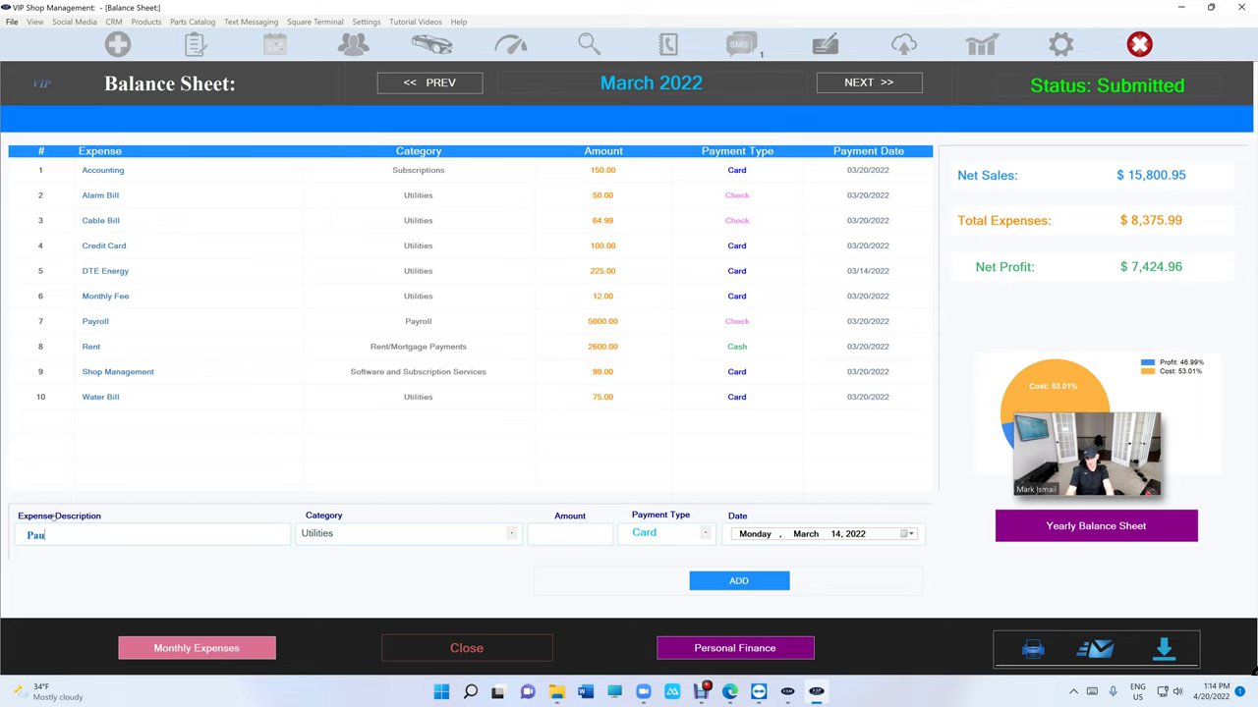
key("BackSpace")
type("yr")
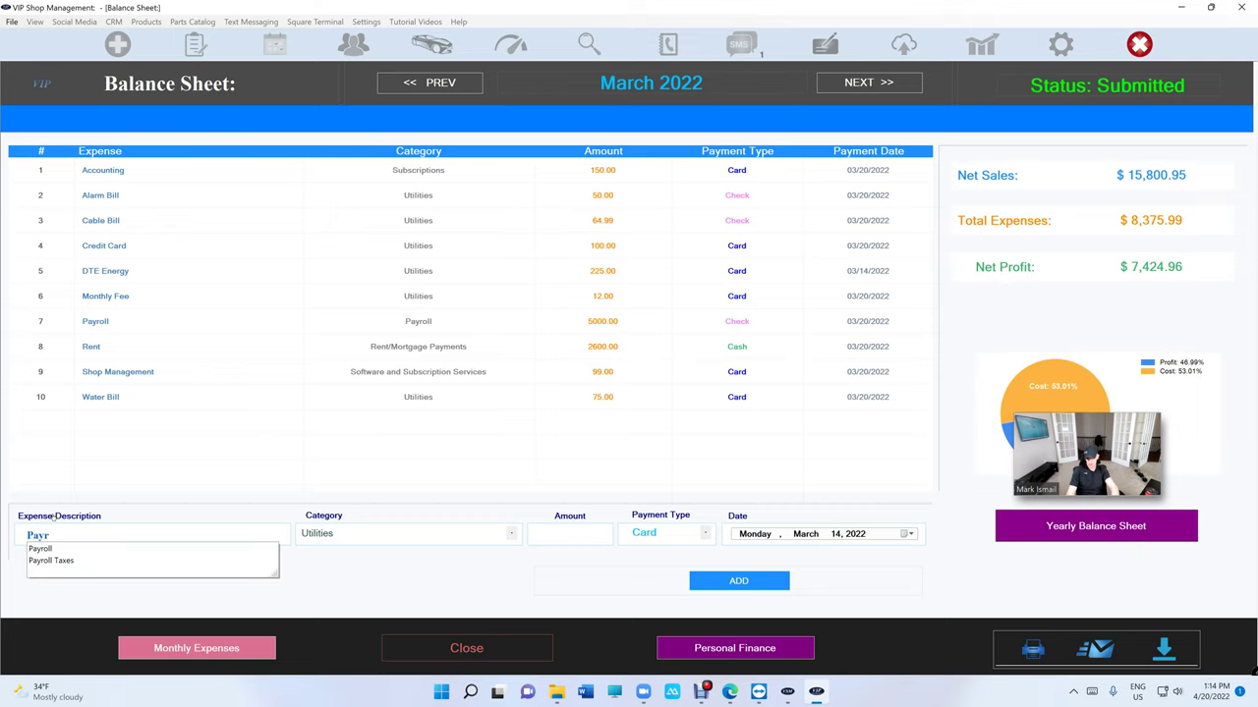
key("Down")
key("Tab")
key("Tab")
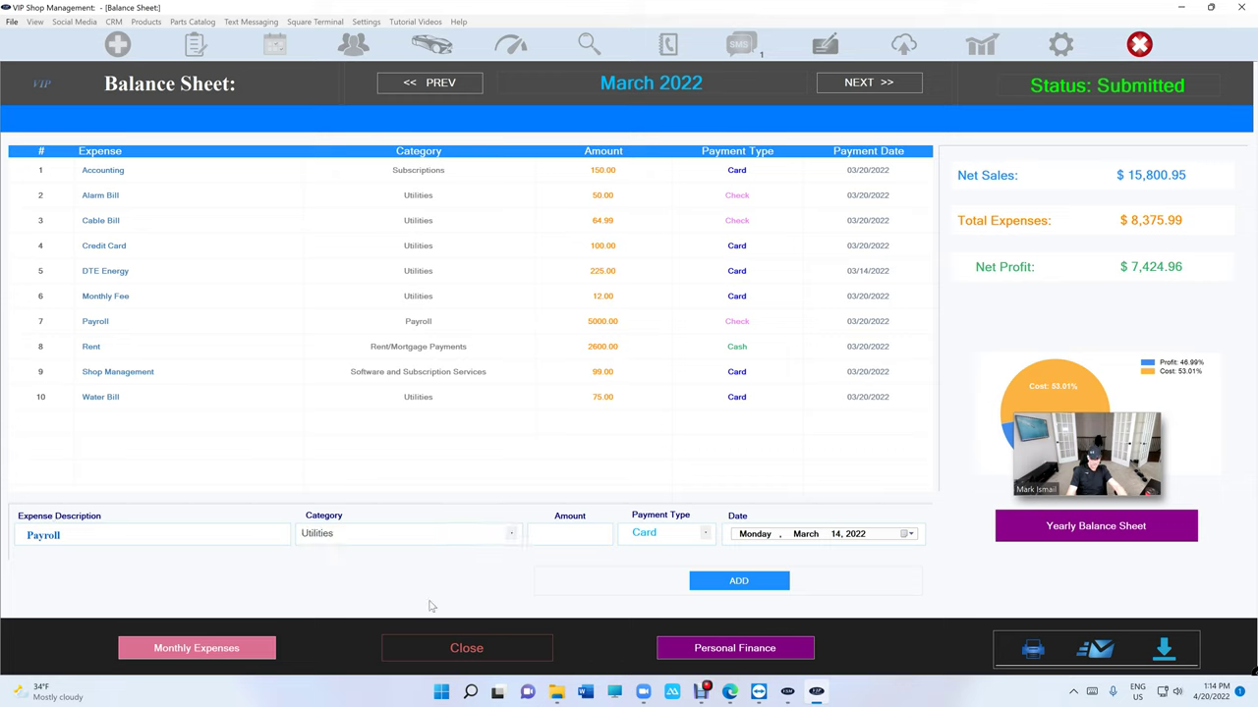
type("5000")
left_click(688, 533)
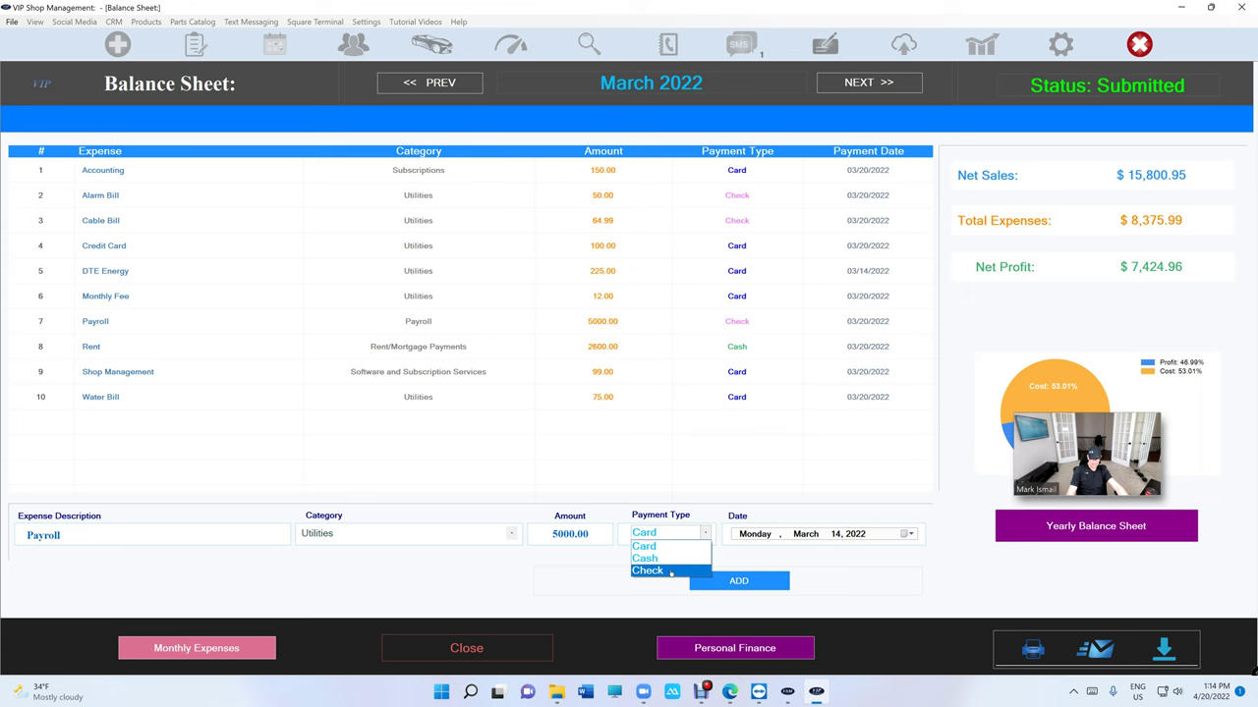
left_click(649, 572)
left_click(726, 584)
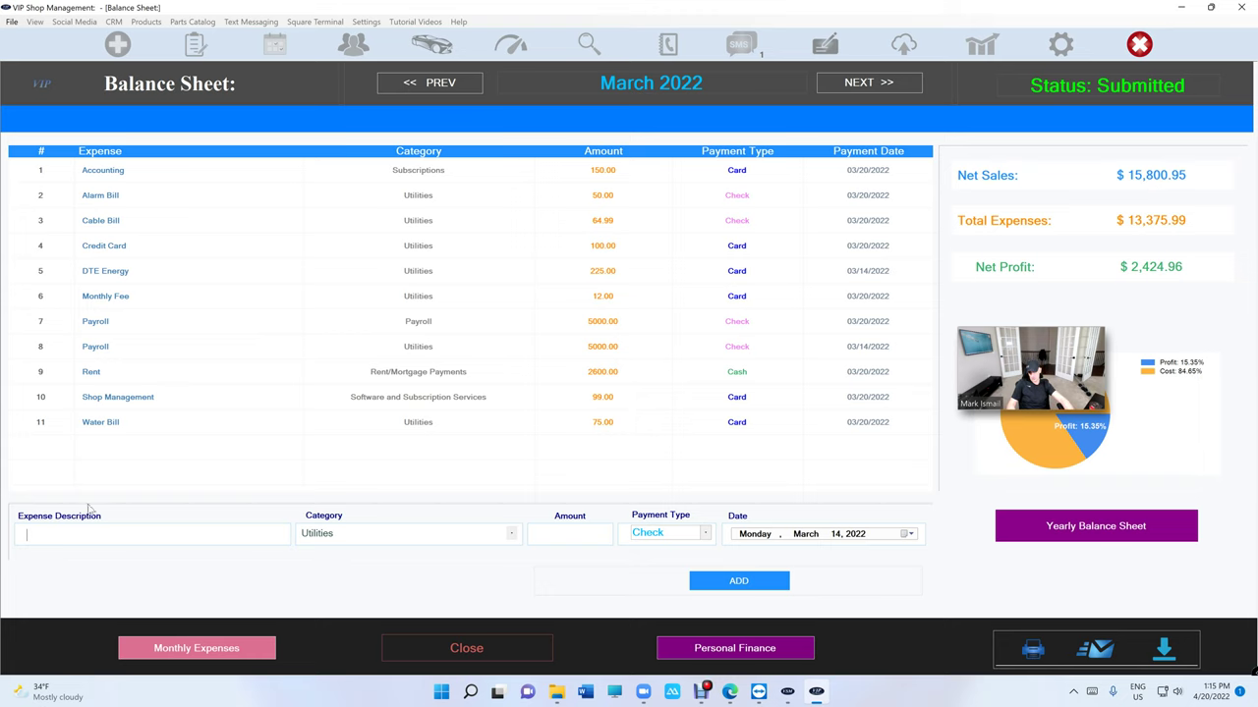
- Close the balance sheet and create a new estimate for the returning customer's 2018 Jeep Grand Cherokee Trackhawk
left_click(443, 645)
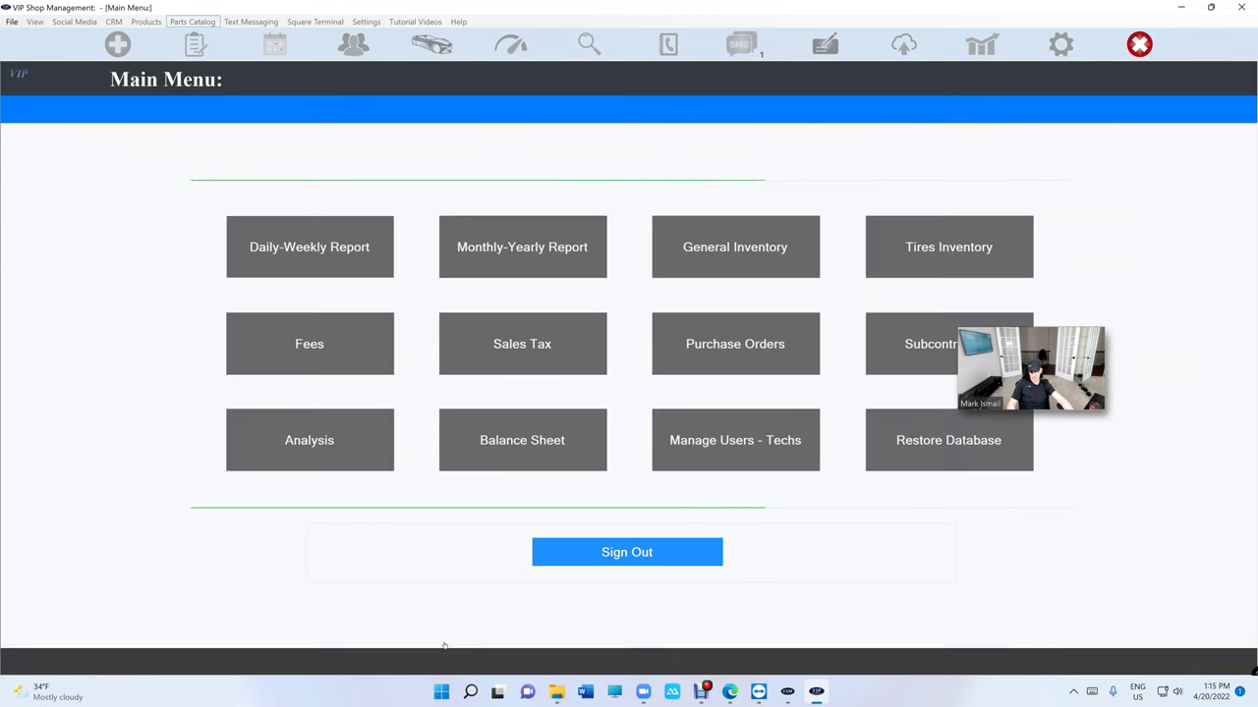
left_click(570, 541)
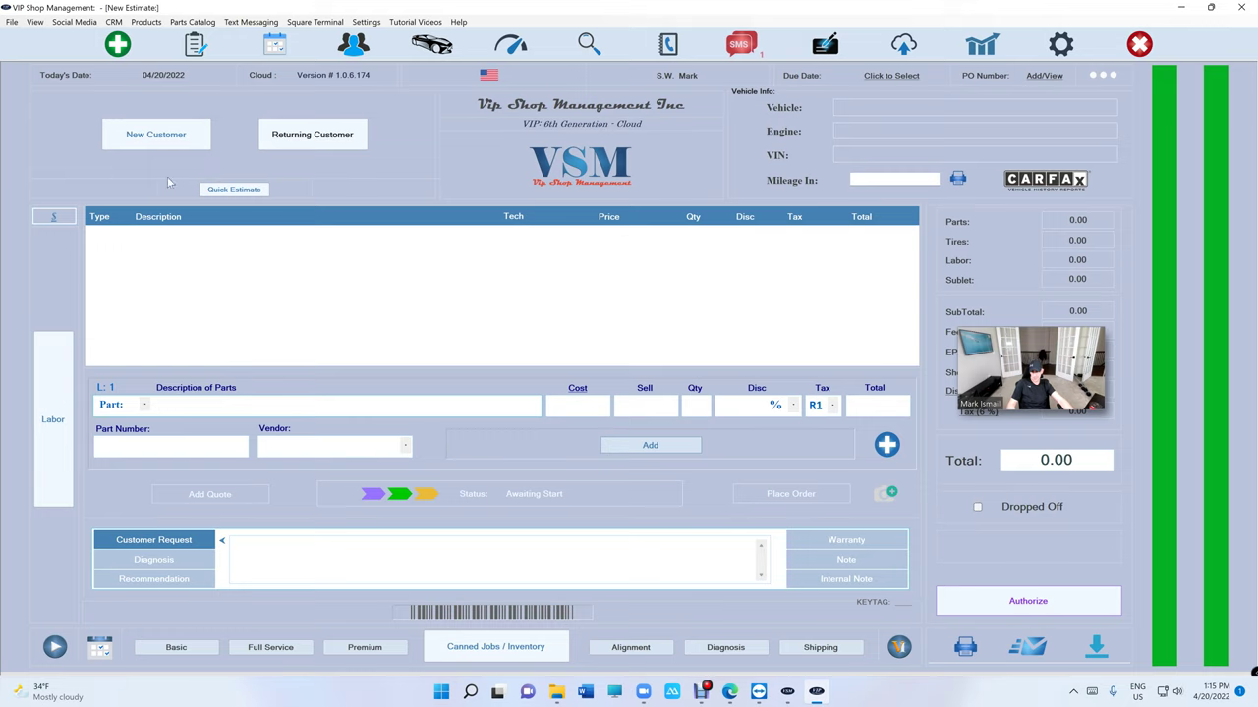
left_click(211, 403)
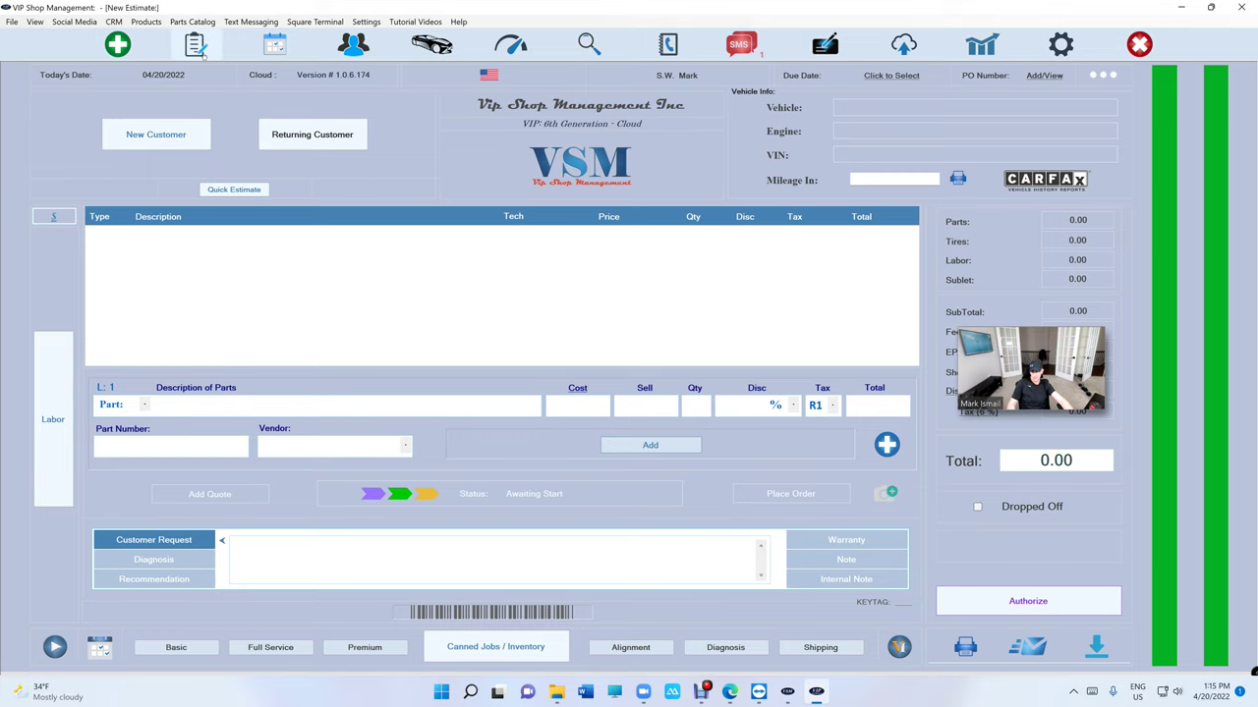
left_click(311, 135)
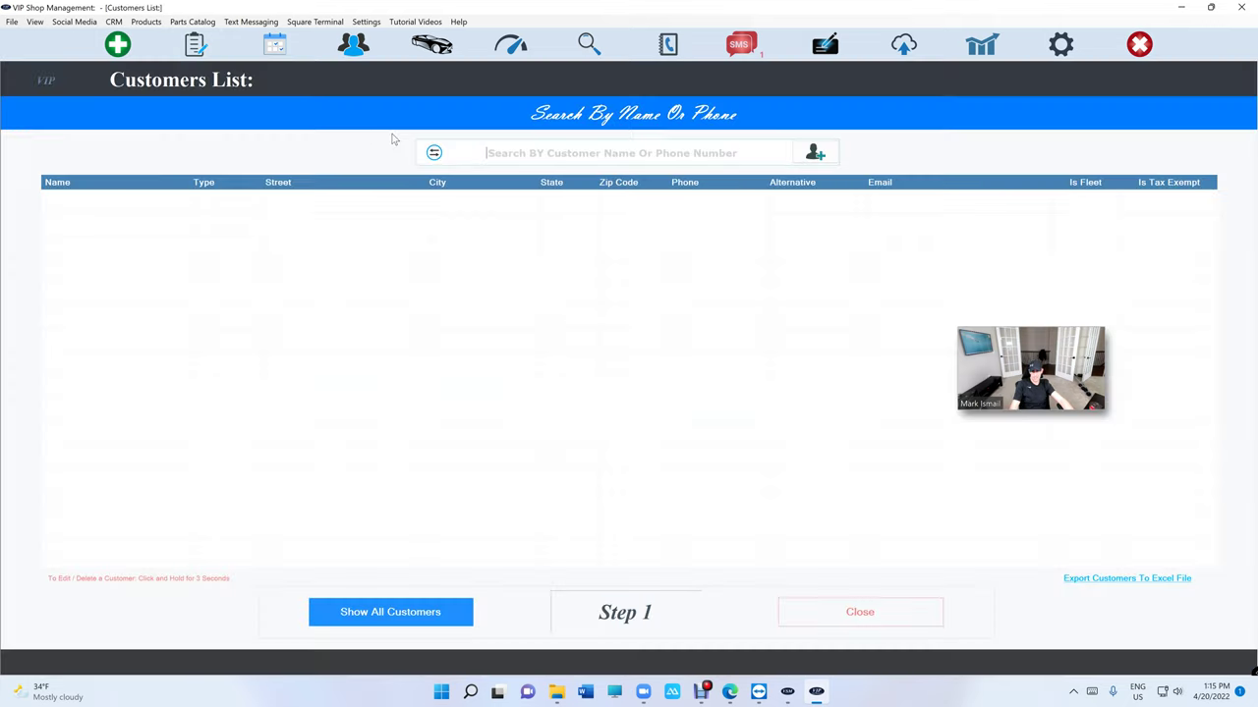
type("mark is")
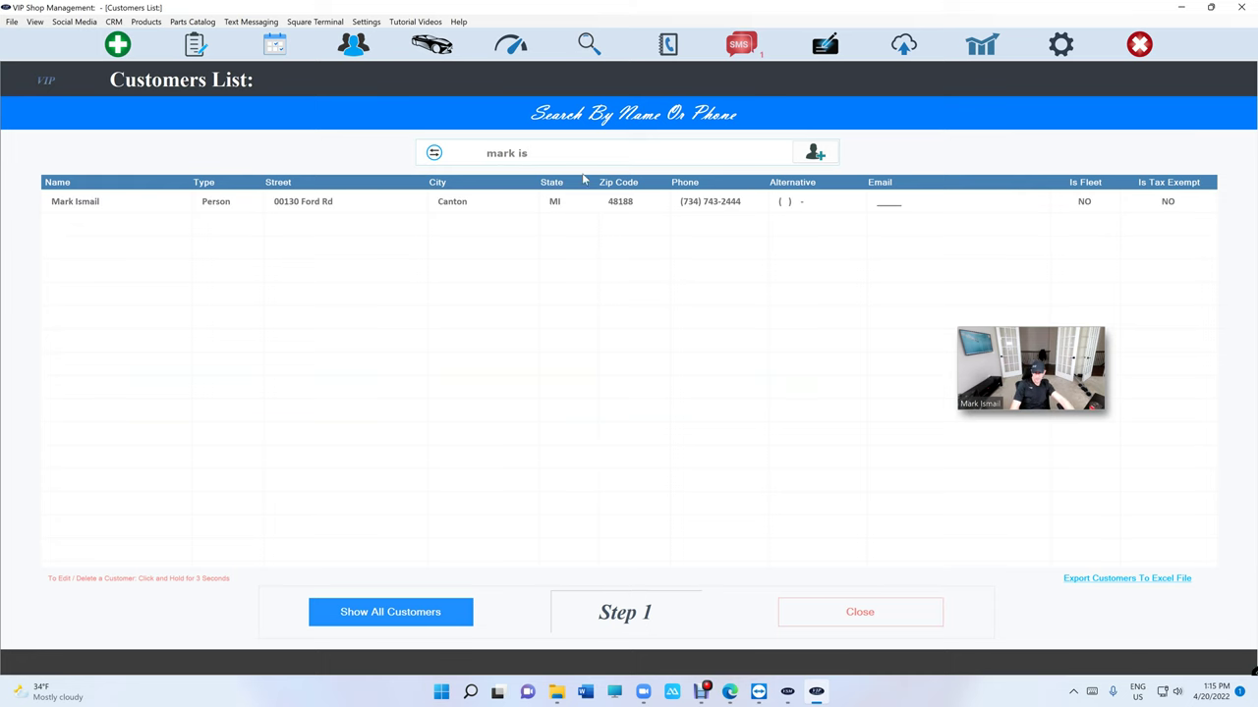
left_click(586, 205)
left_click(473, 203)
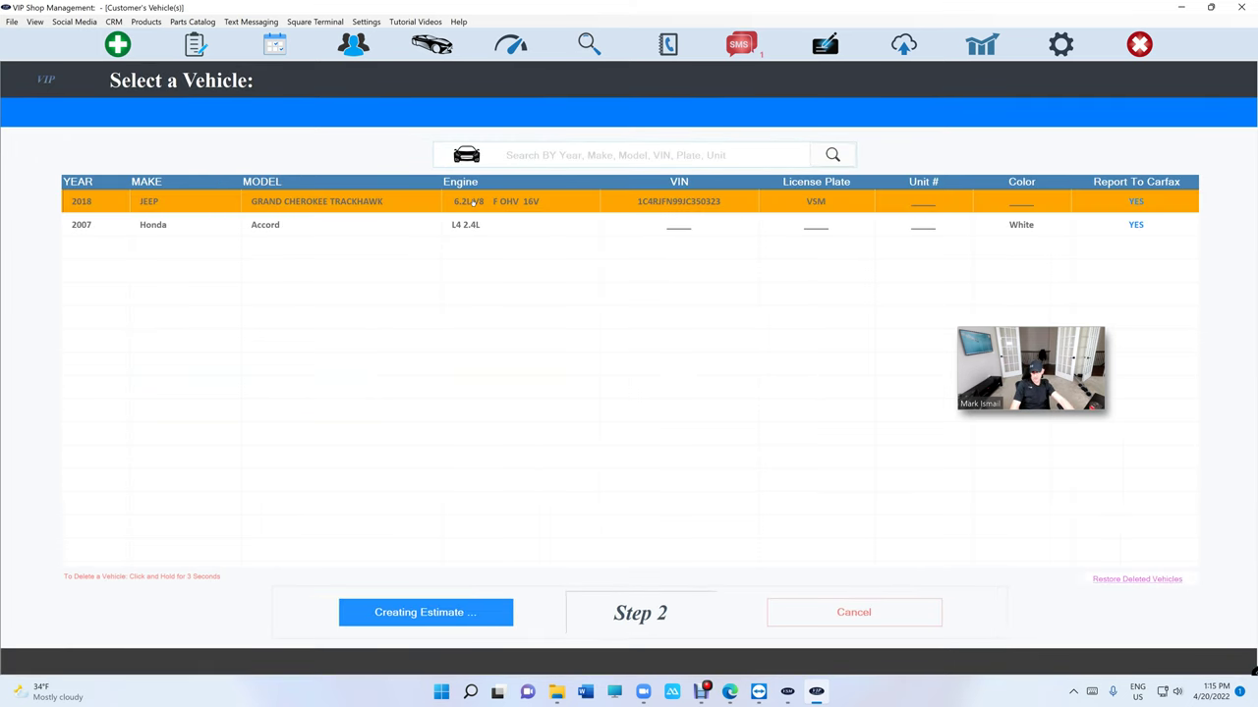
left_click(797, 397)
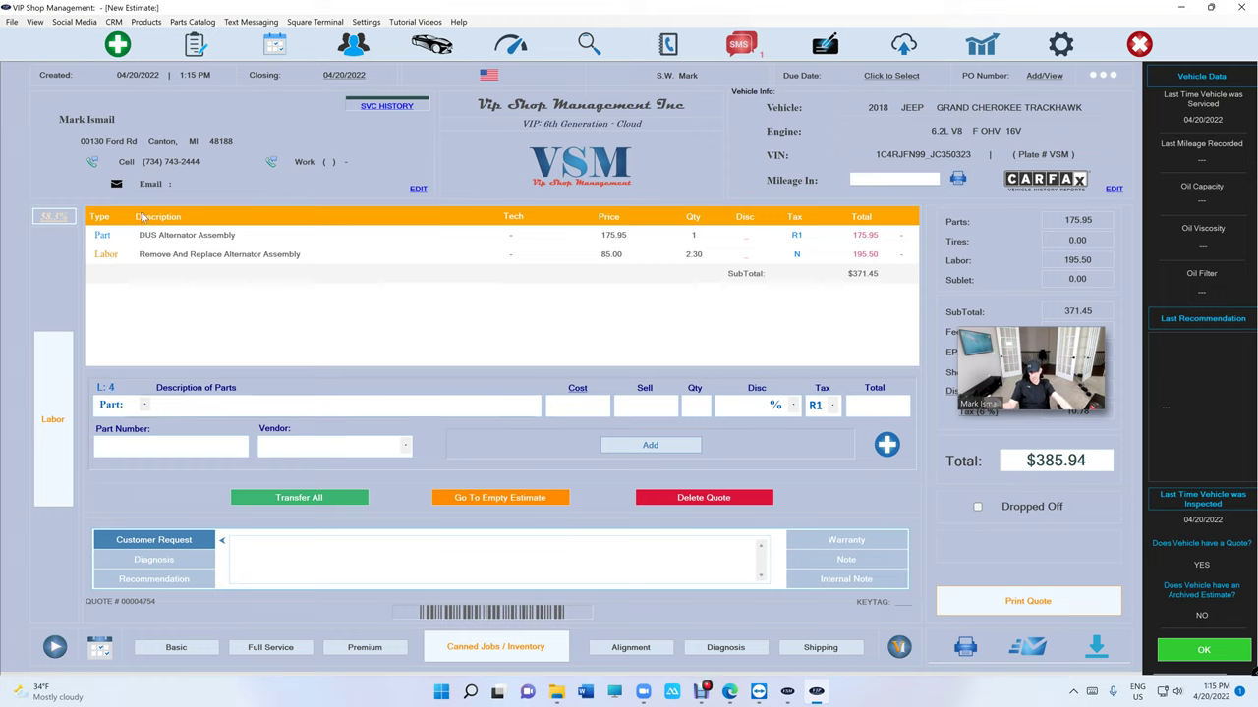
- Transfer all of the saved alternator quote's part and labor lines into an empty estimate
left_click(141, 256)
left_click(140, 272)
left_click(334, 253)
left_click(346, 236)
left_click(347, 248)
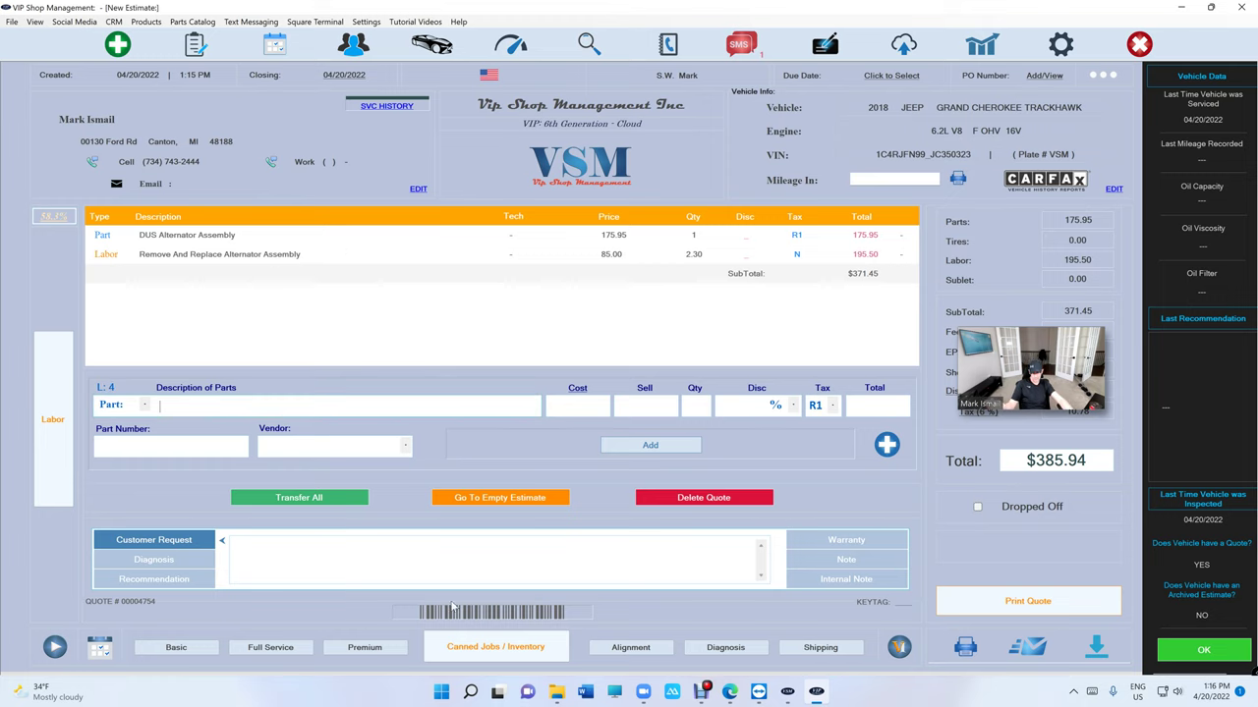
left_click(492, 503)
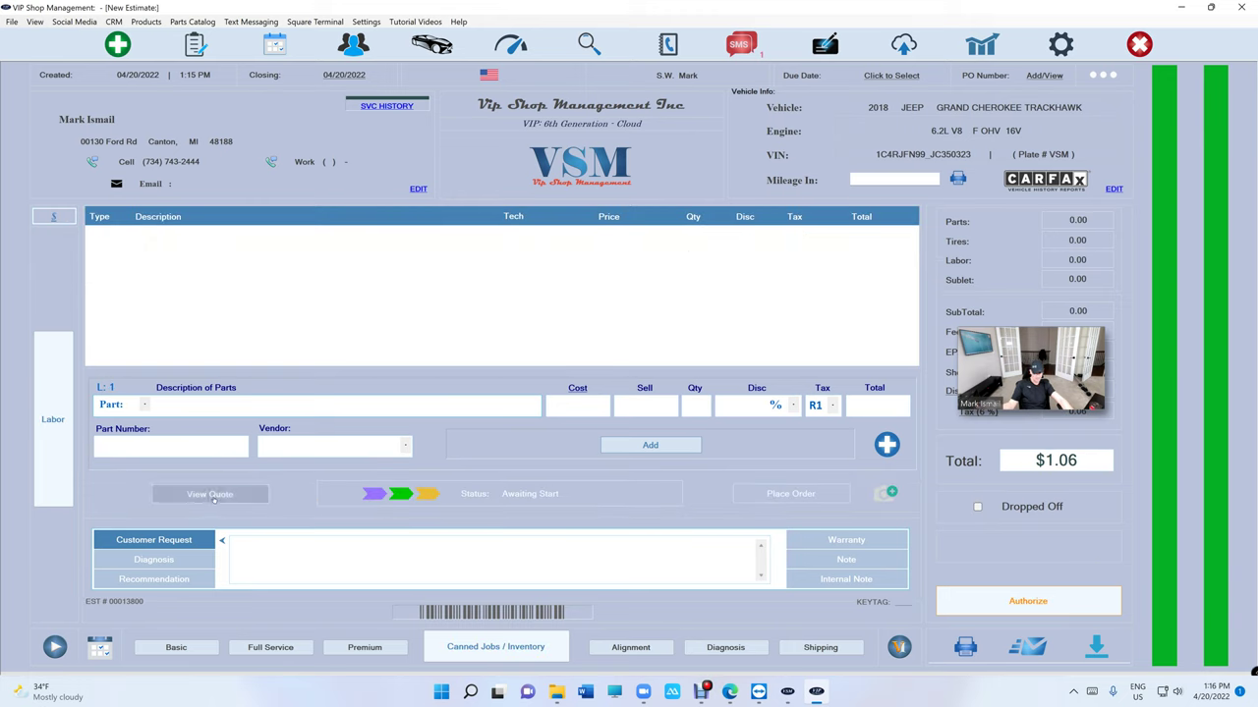
left_click(212, 495)
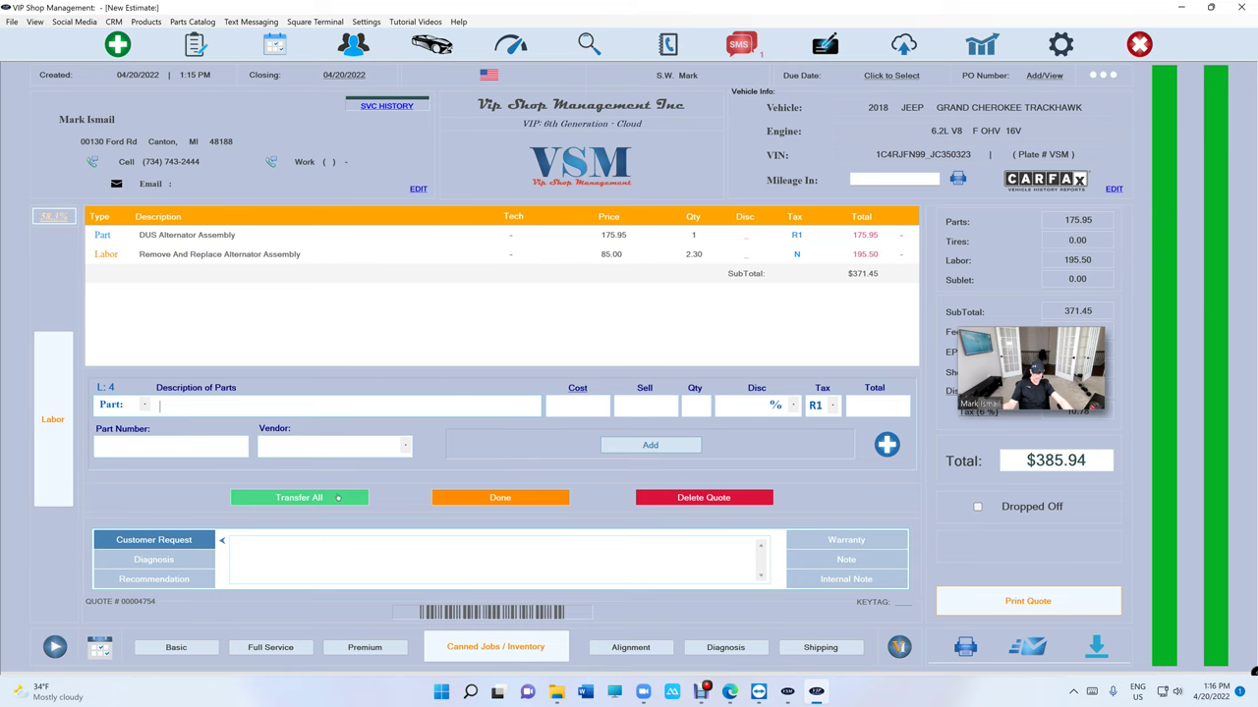
left_click(337, 498)
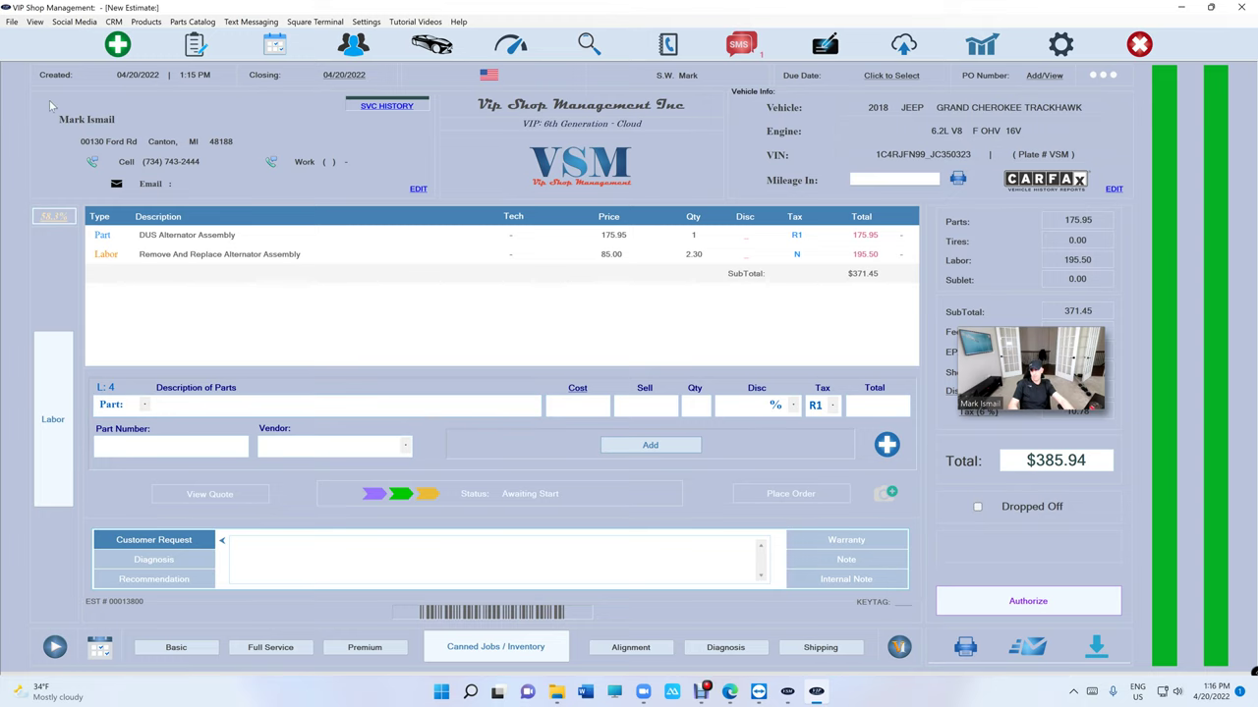
left_click(118, 45)
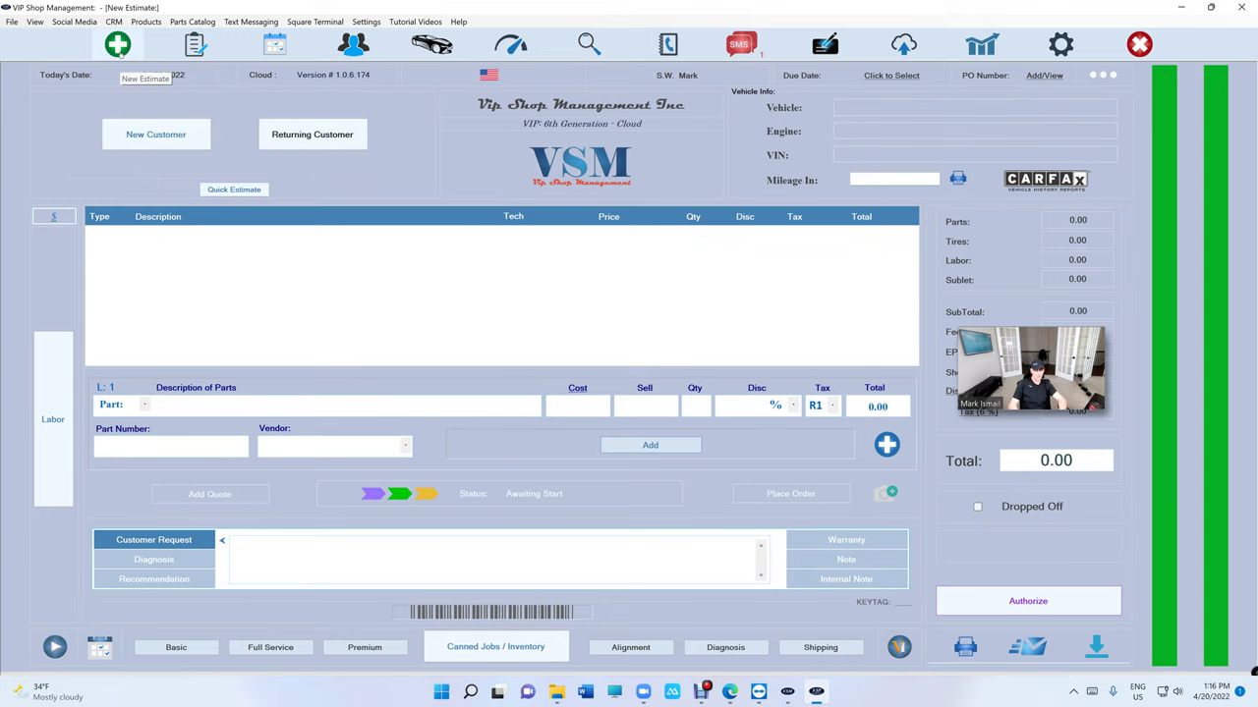